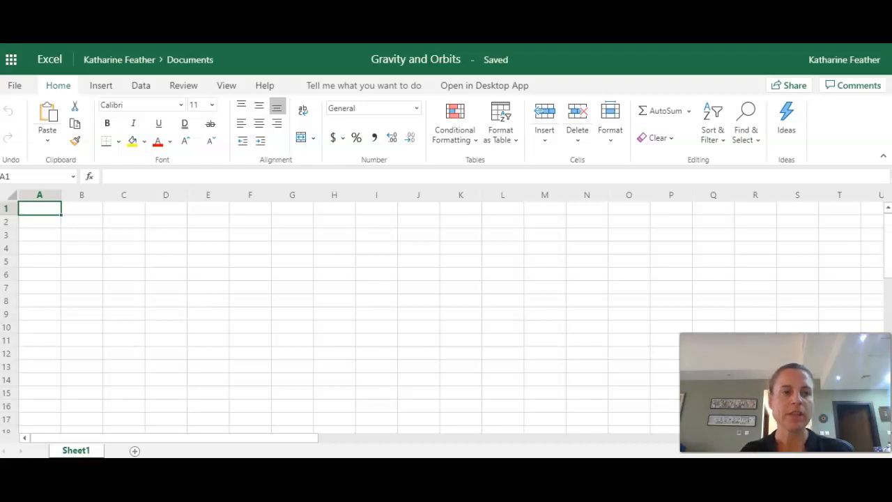
- Enter the column heading "Time (days)" in cell A1
double_click(40, 211)
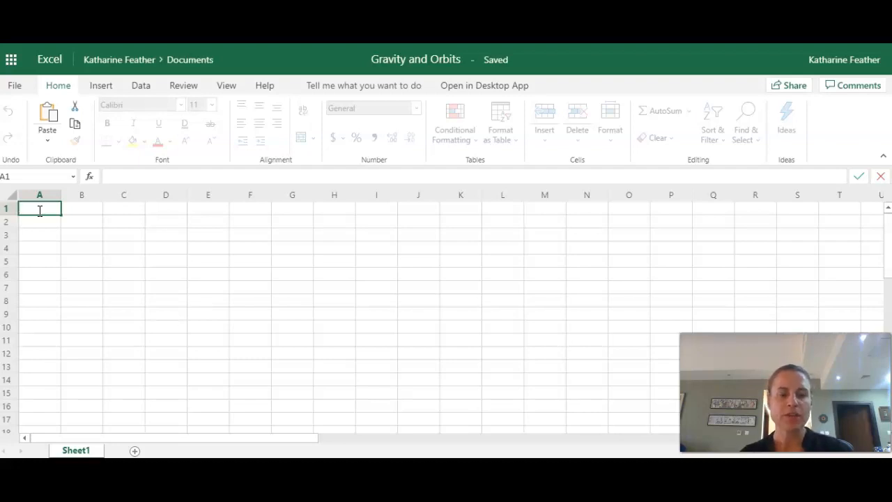
type("Tim")
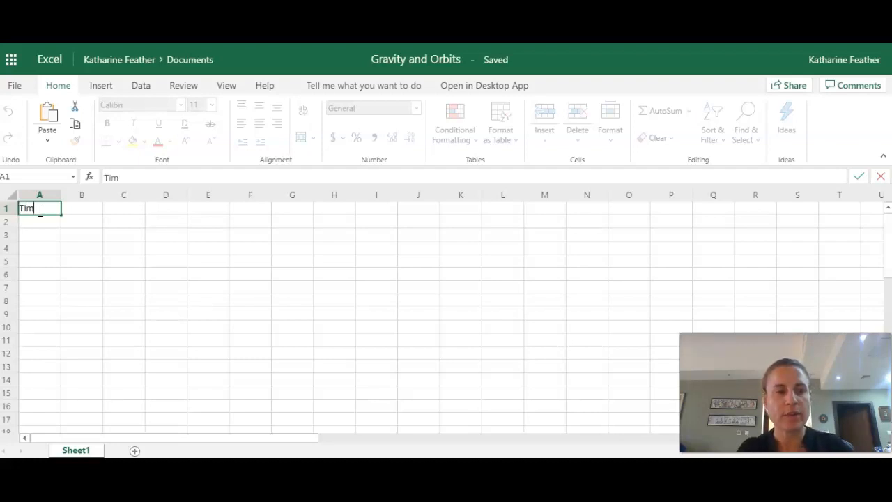
type("e (days")
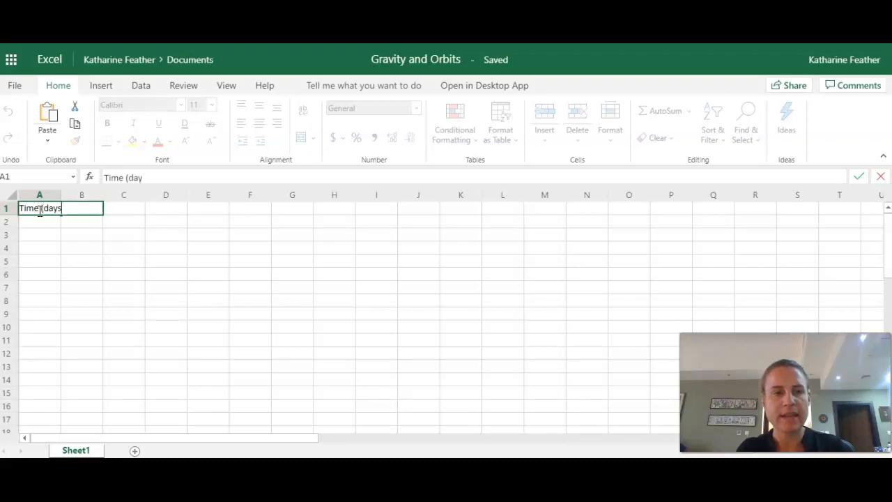
type(")")
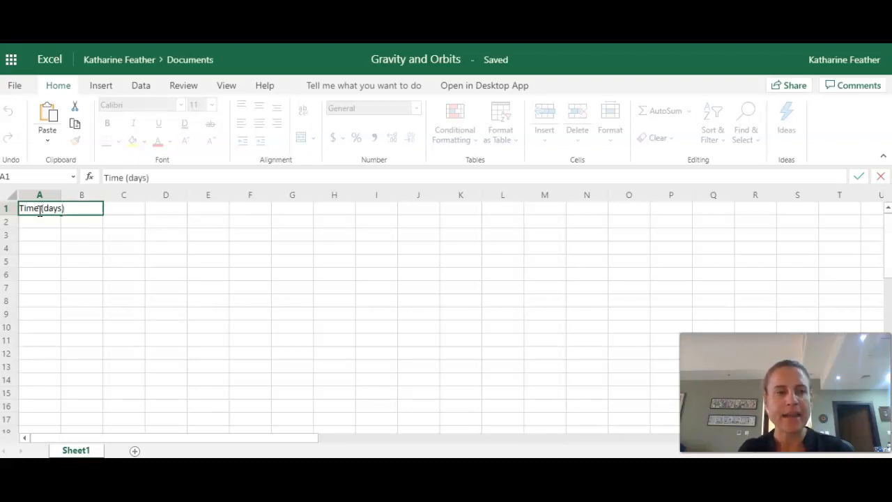
left_click(116, 239)
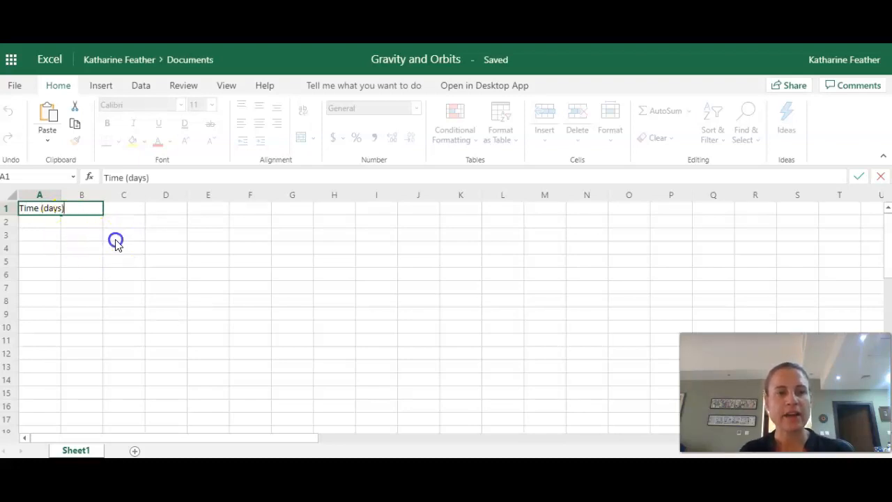
left_click(46, 201)
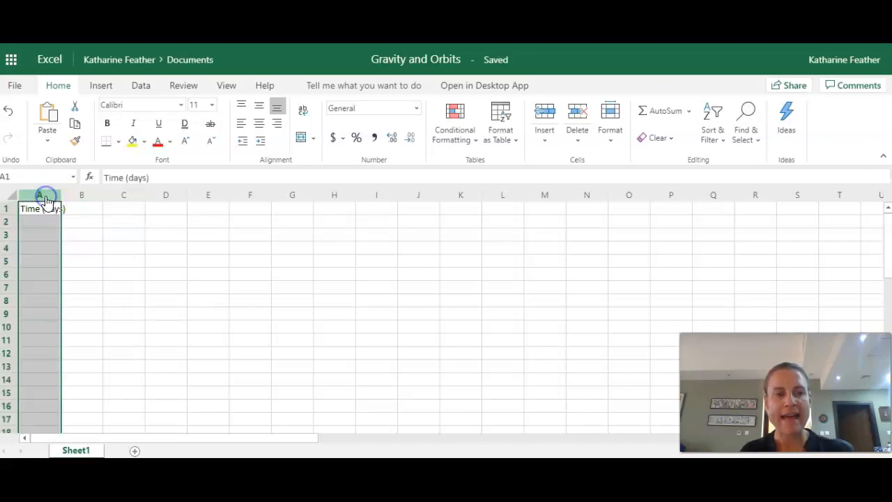
left_click(77, 198)
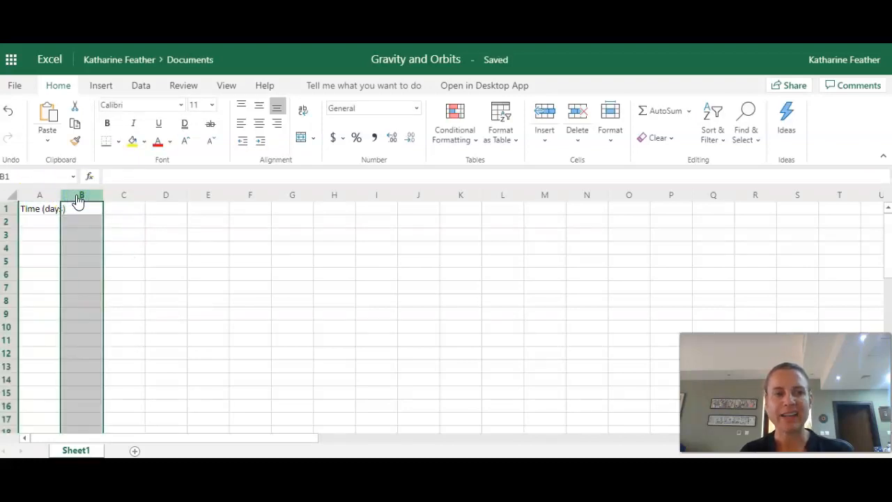
left_click(42, 199)
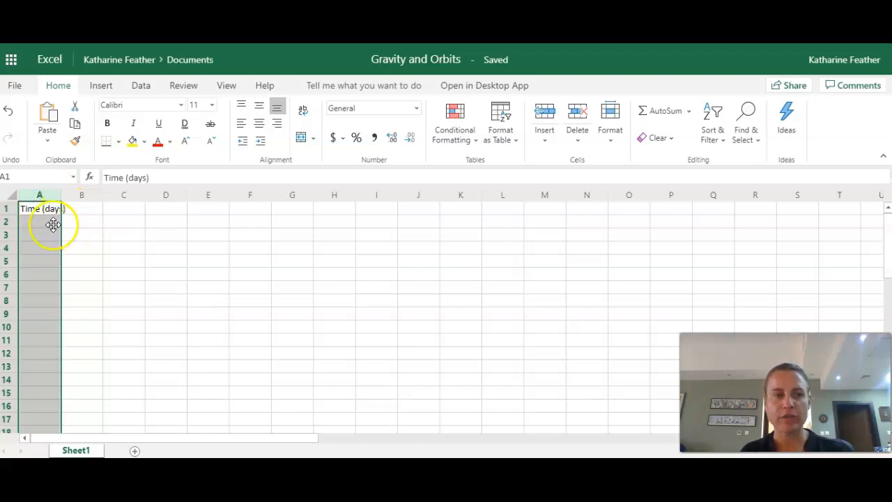
- Wrap the text of the "Time (days)" heading in A1 and center it horizontally
left_click(40, 213)
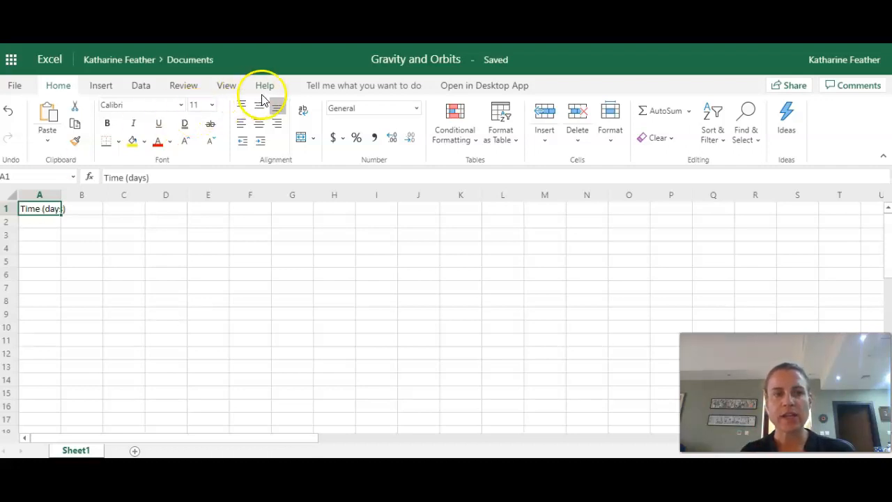
left_click(303, 113)
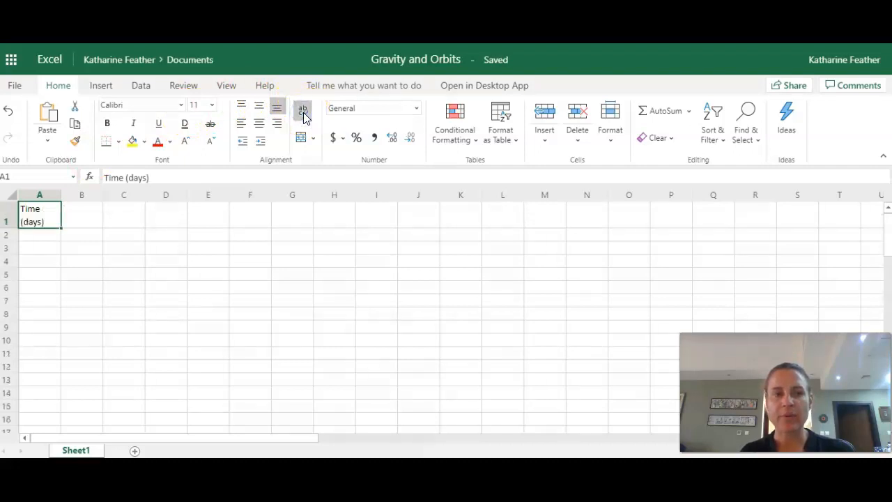
left_click(41, 236)
left_click(43, 212)
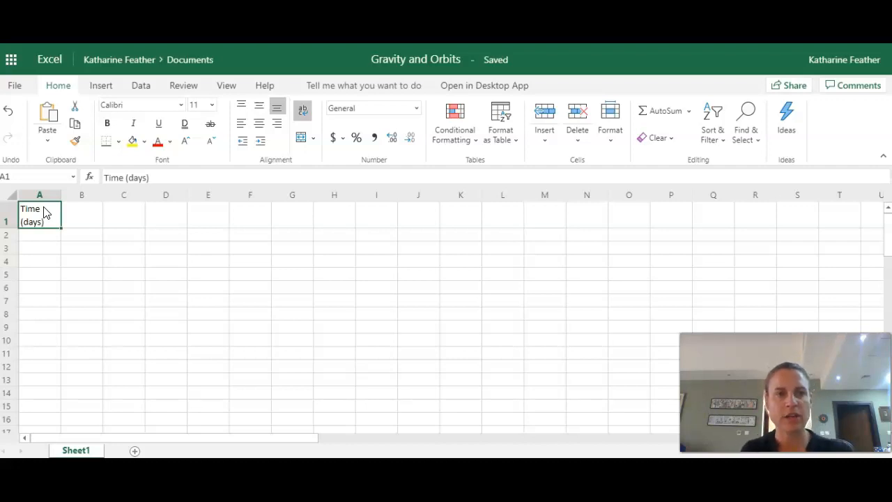
left_click(260, 124)
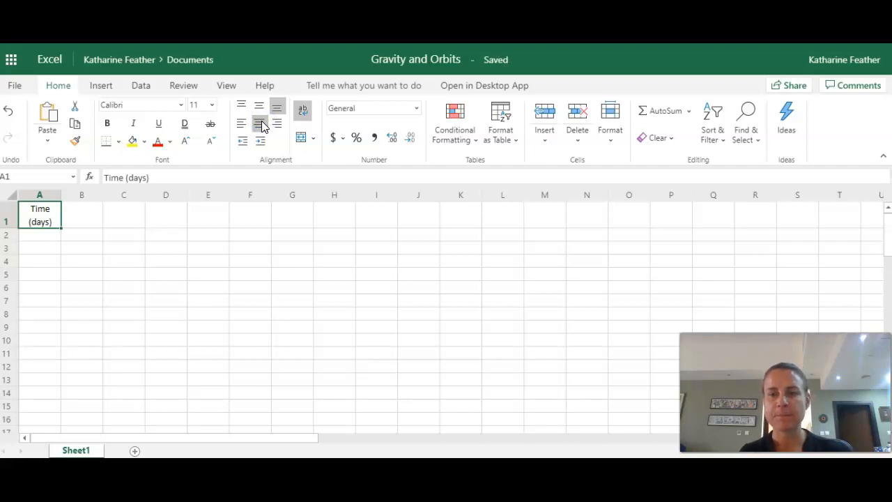
- Enter the first two day values, 0 in A2 and 1 in A3
left_click(46, 238)
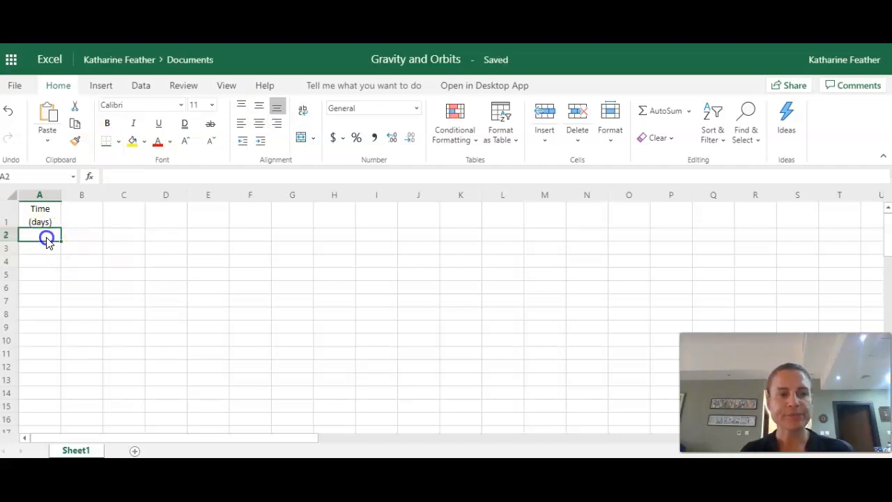
type("0")
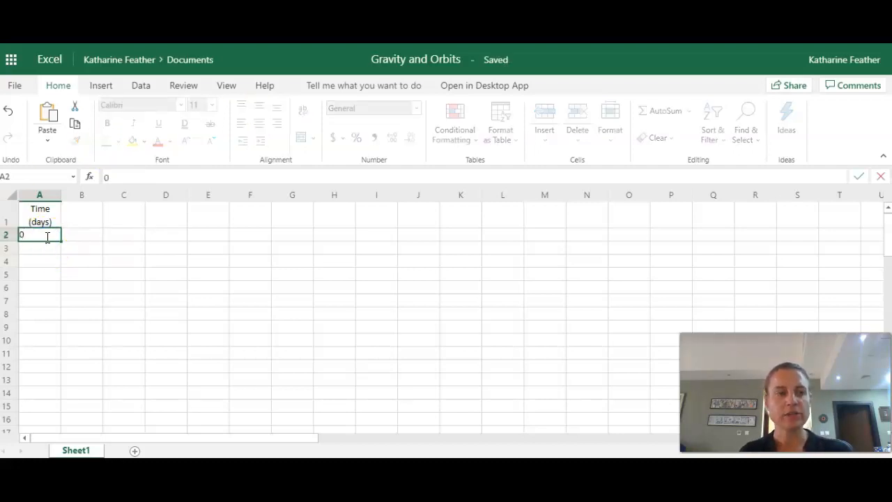
key("Return")
type("1")
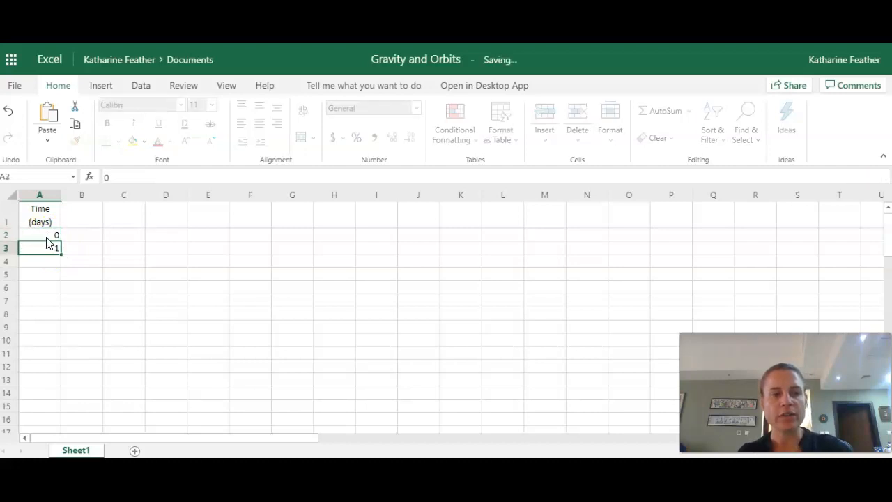
left_click(48, 239)
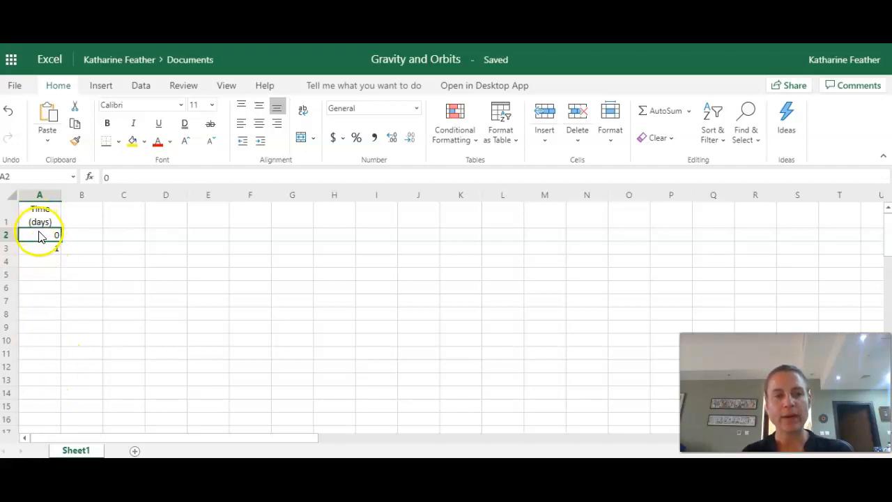
- Extend the day series from A2:A3 down to 12 in A14 and center the values
left_click_drag(40, 235, 42, 251)
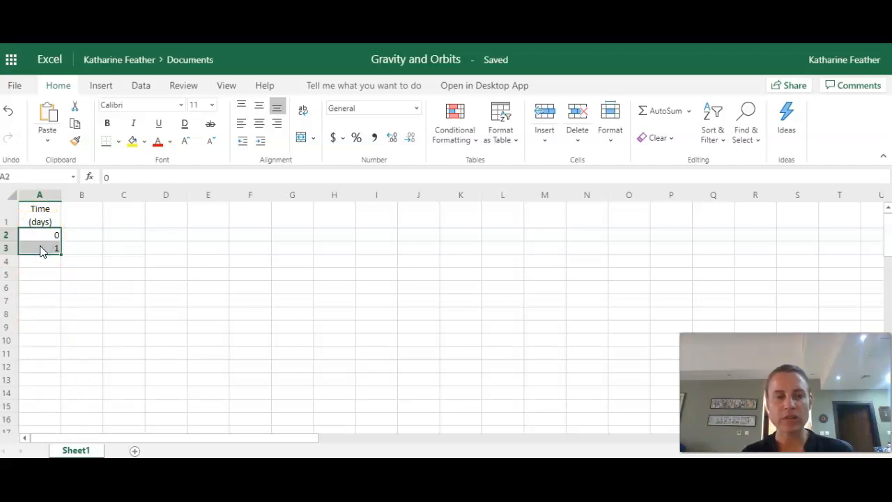
left_click(40, 235)
left_click(231, 233)
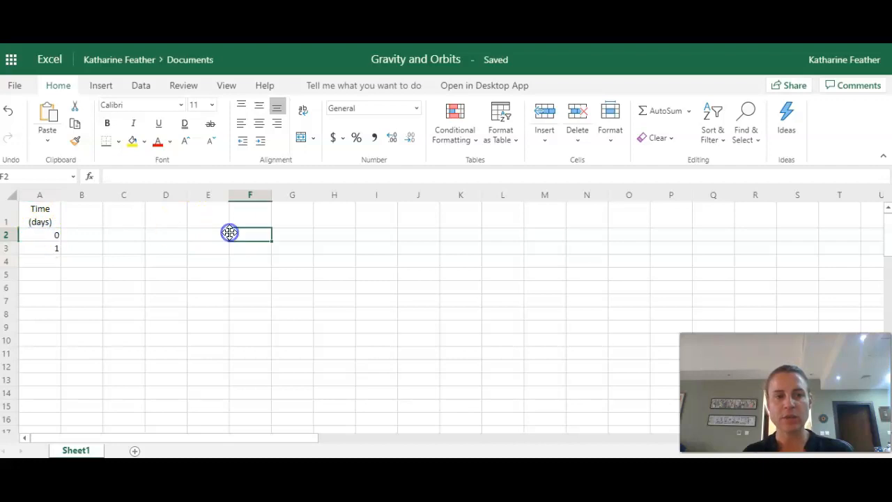
left_click(41, 236)
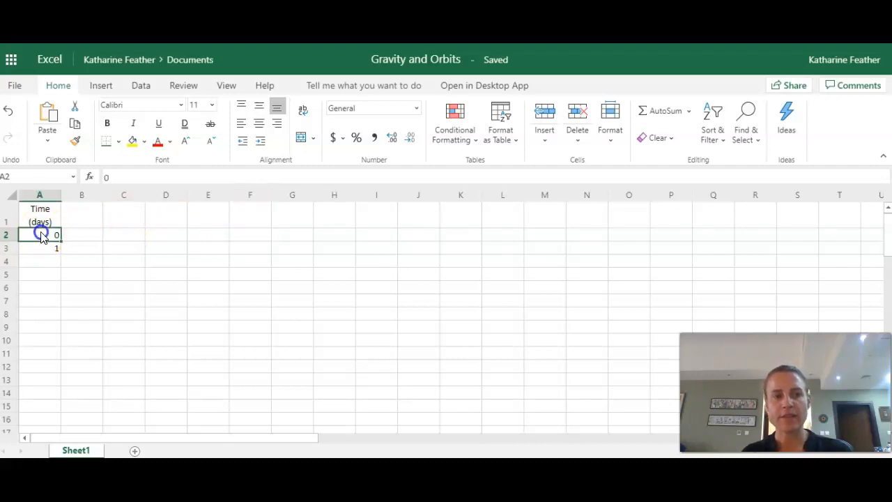
left_click_drag(41, 235, 42, 251)
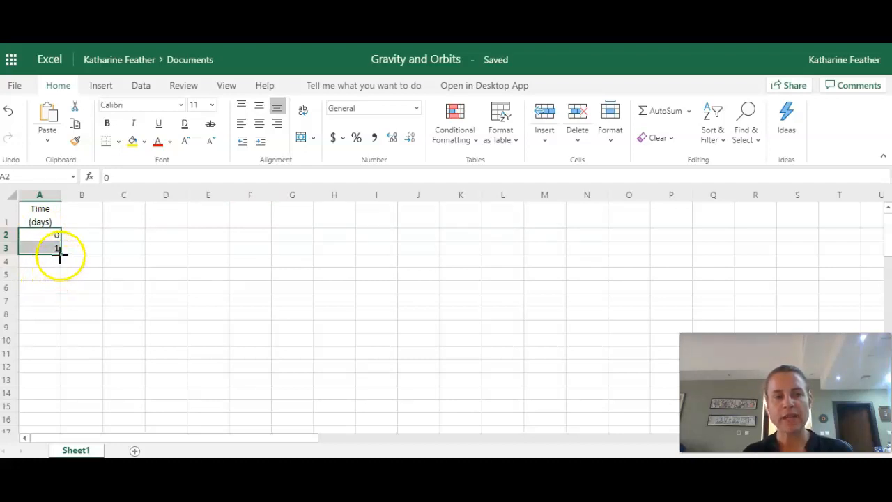
left_click_drag(61, 255, 60, 395)
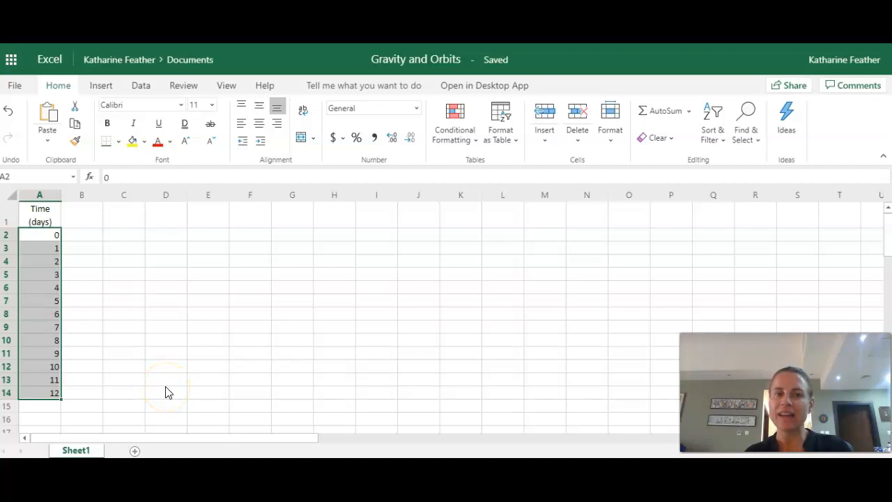
left_click(263, 129)
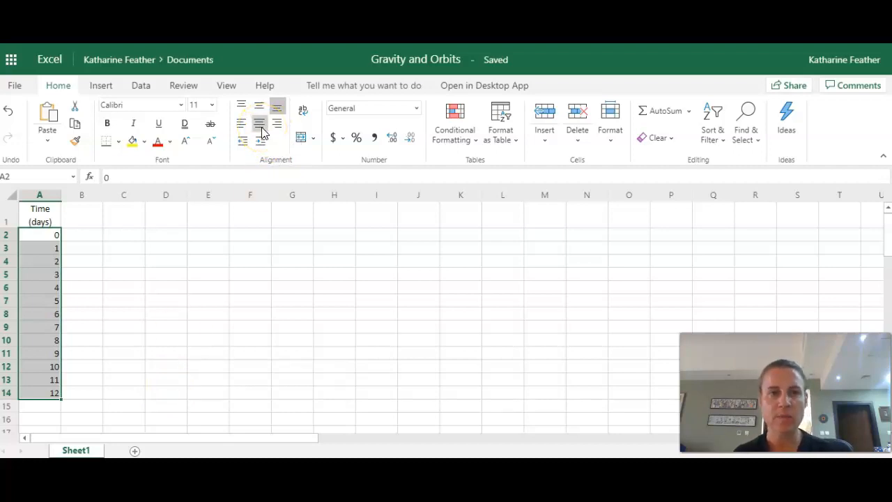
left_click(229, 347)
- Enter the column heading "Height of plant (cms)" in cell B1
left_click(78, 217)
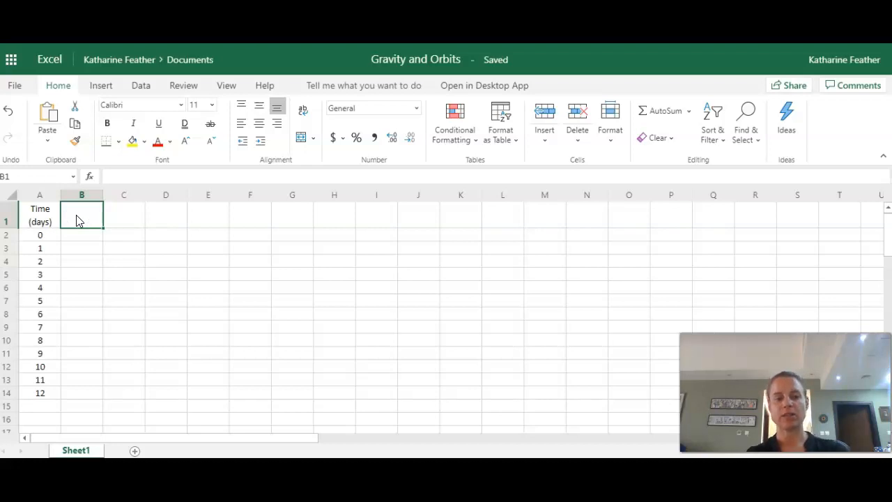
type("Height")
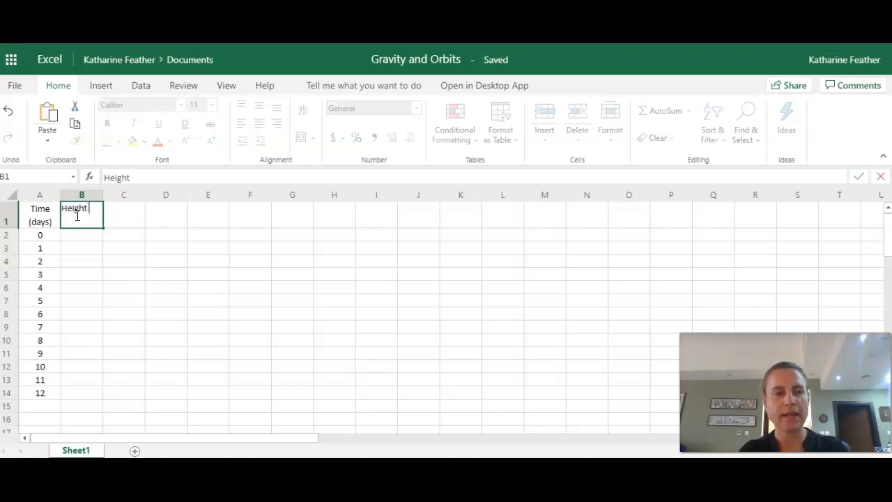
type(" of plant ")
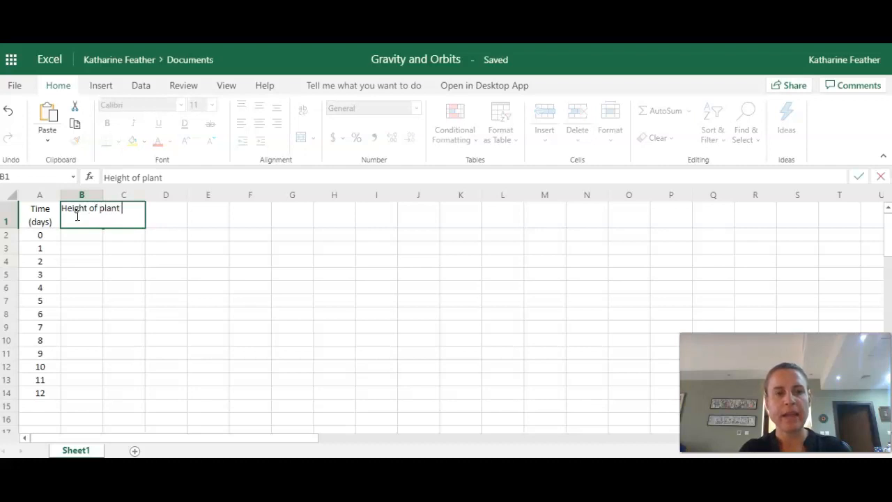
type("(")
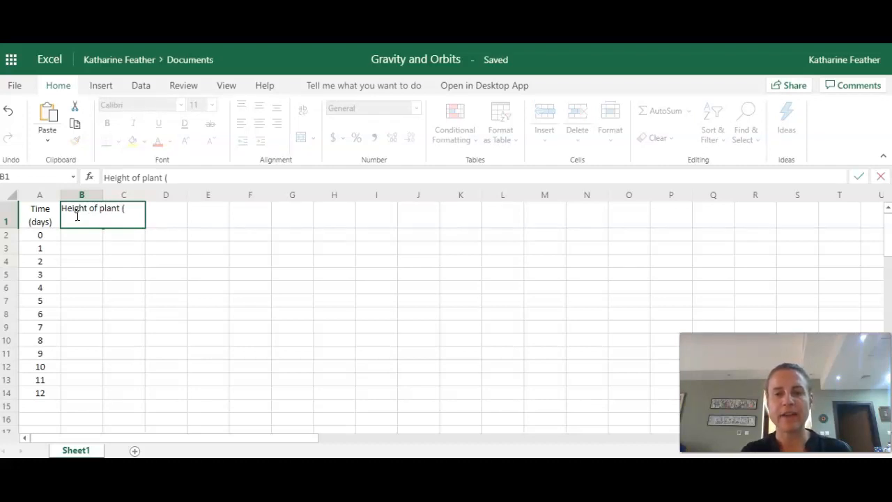
type("cms)")
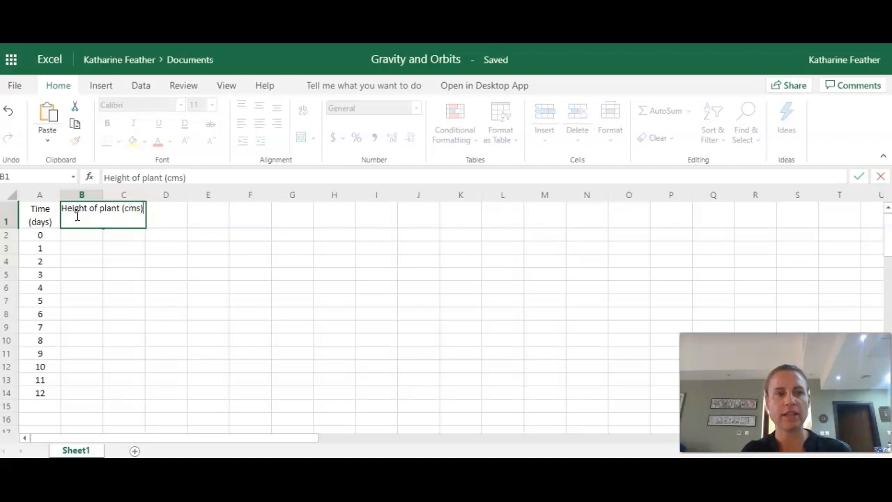
key("Return")
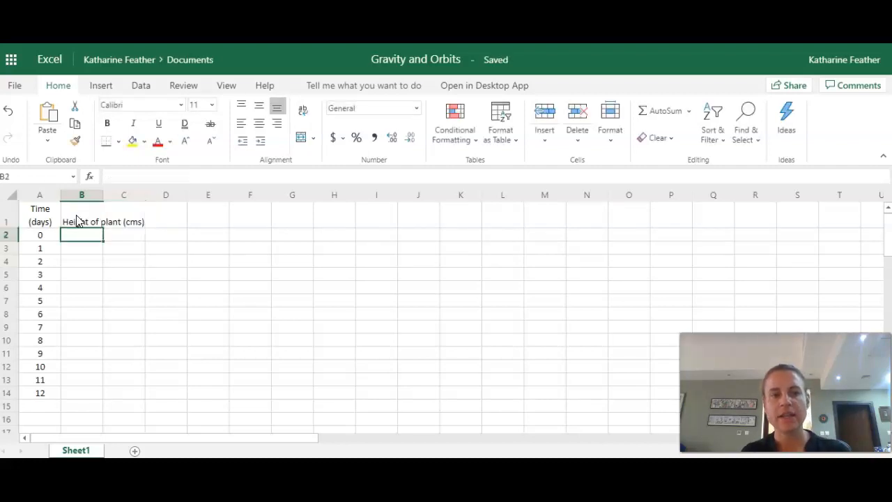
- Wrap the text of the "Height of plant (cms)" heading in B1 and center it horizontally
left_click(91, 215)
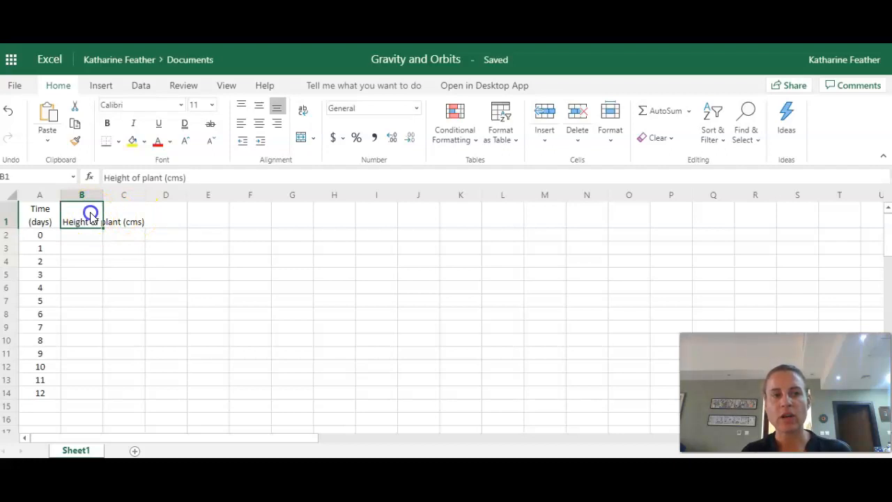
left_click(302, 110)
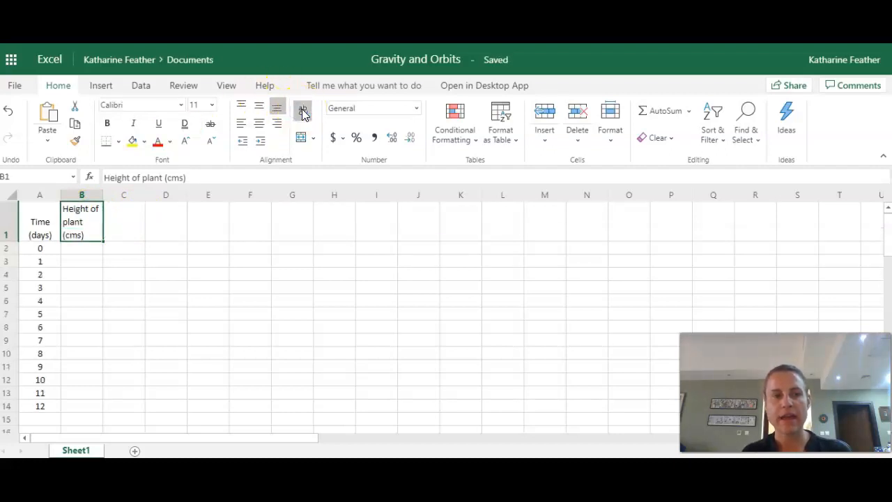
left_click(261, 125)
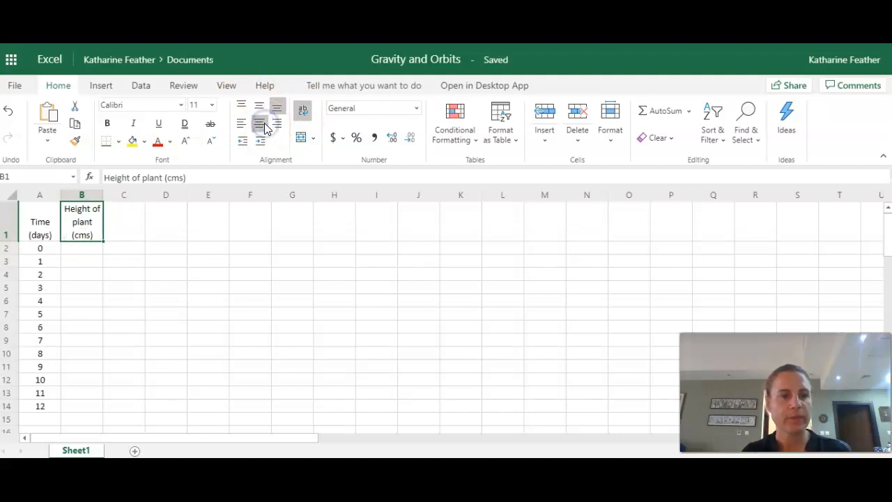
- Enter a plant height of 0 for days 0 to 3 in cells B2 through B5
left_click(93, 250)
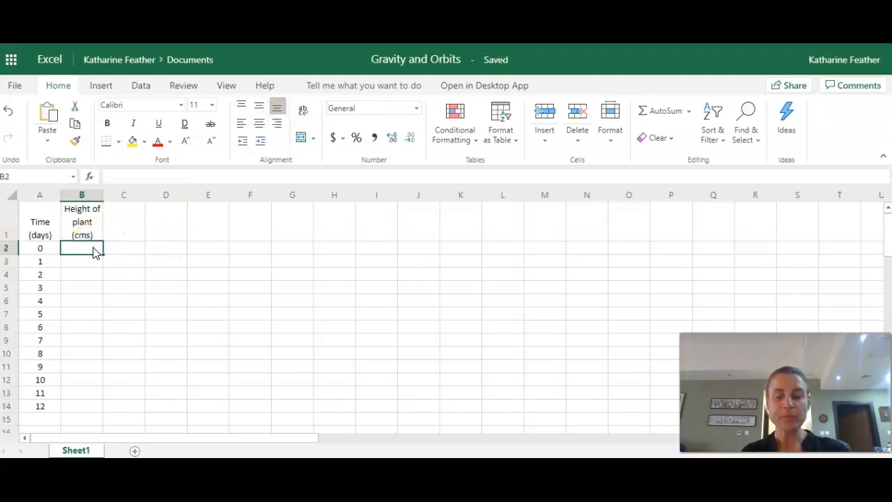
type("0")
key("Return")
type("0")
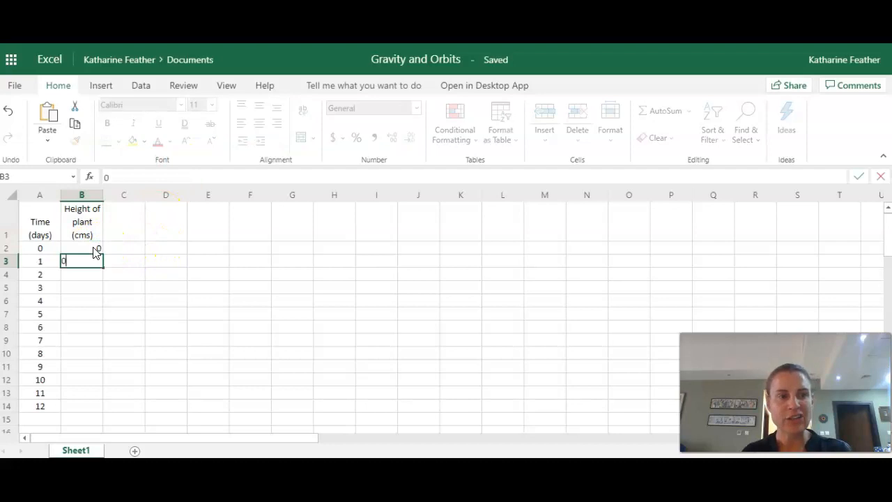
key("Return")
type("0")
key("Return")
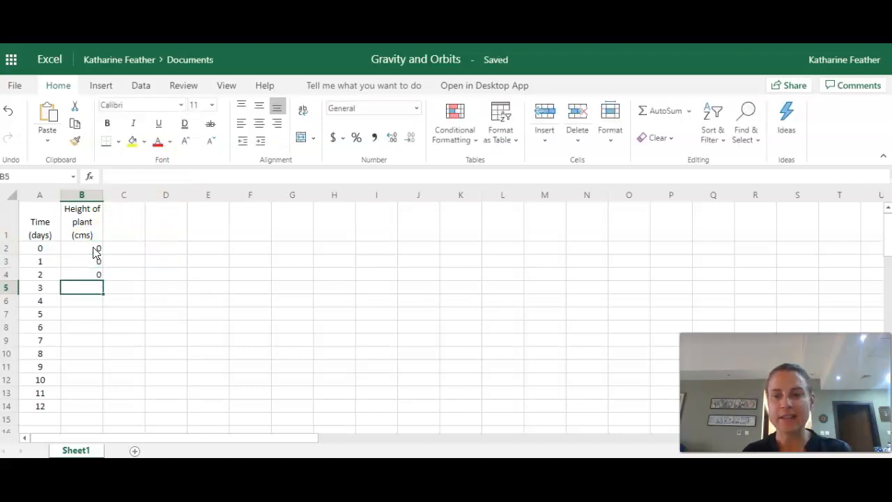
type("0")
key("Return")
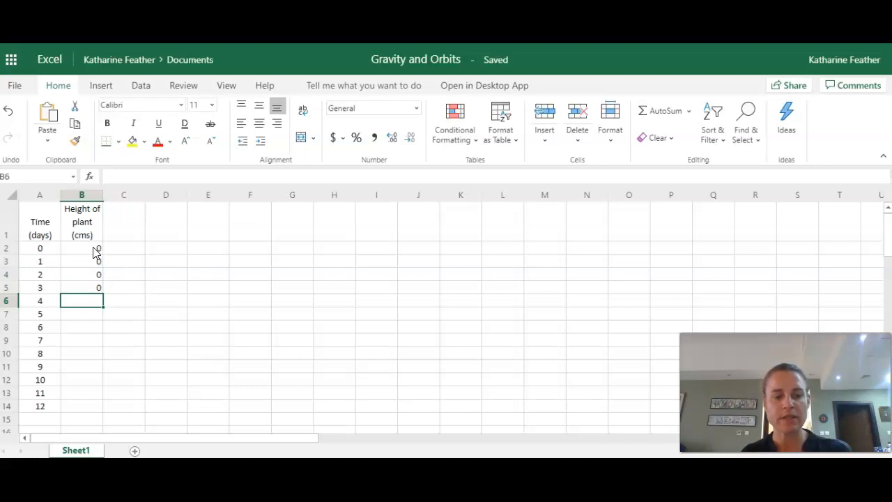
- Enter the heights 1, 3, 5, 7 and 9 for days 4 to 8 in cells B6 through B10
type("1")
key("Return")
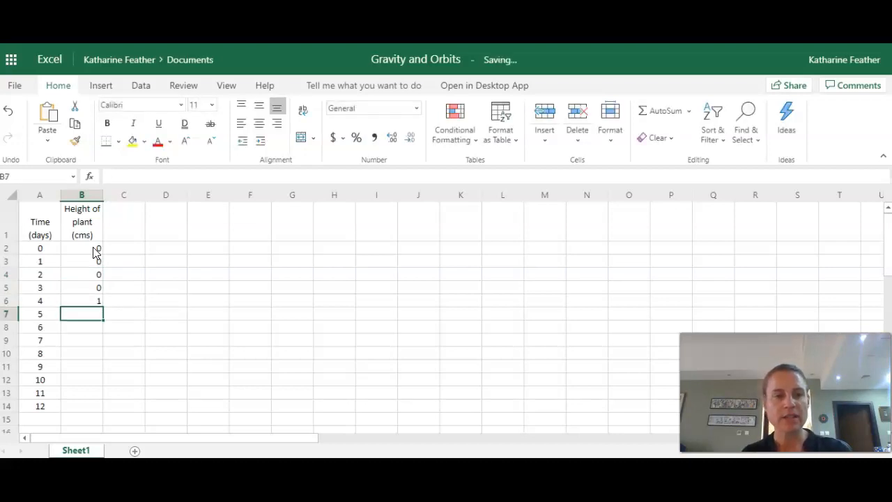
type("3")
key("Return")
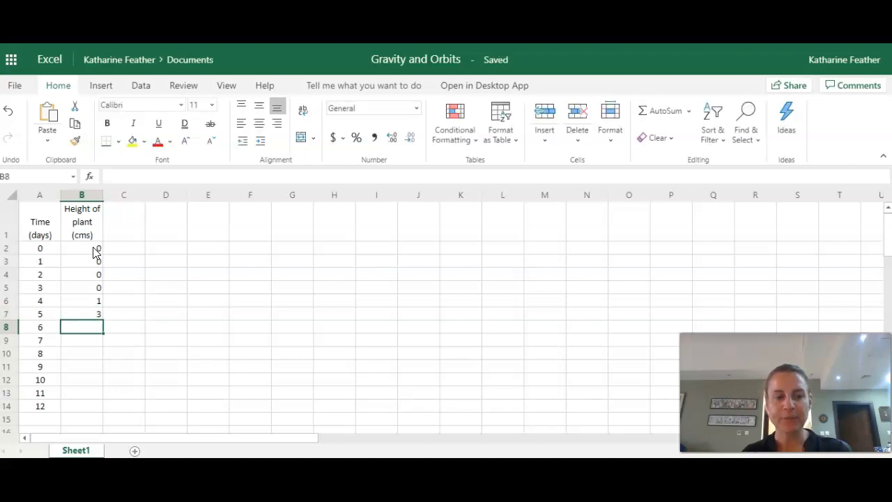
type("5")
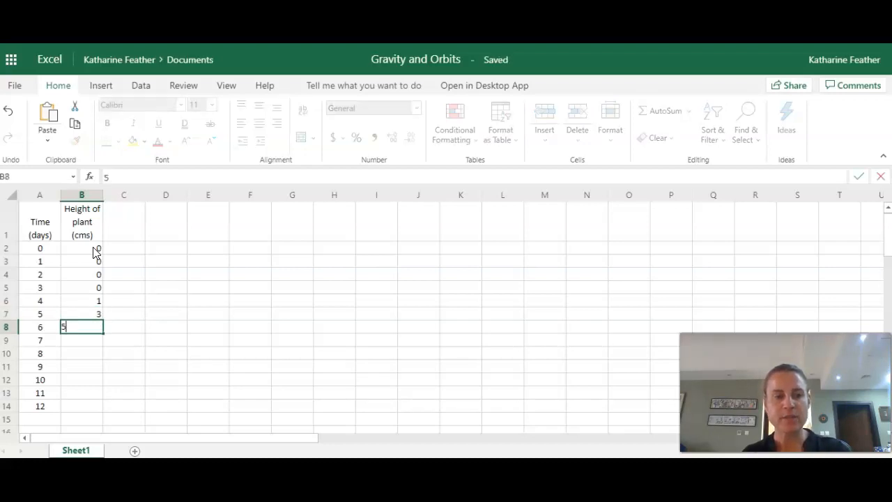
key("Return")
type("7")
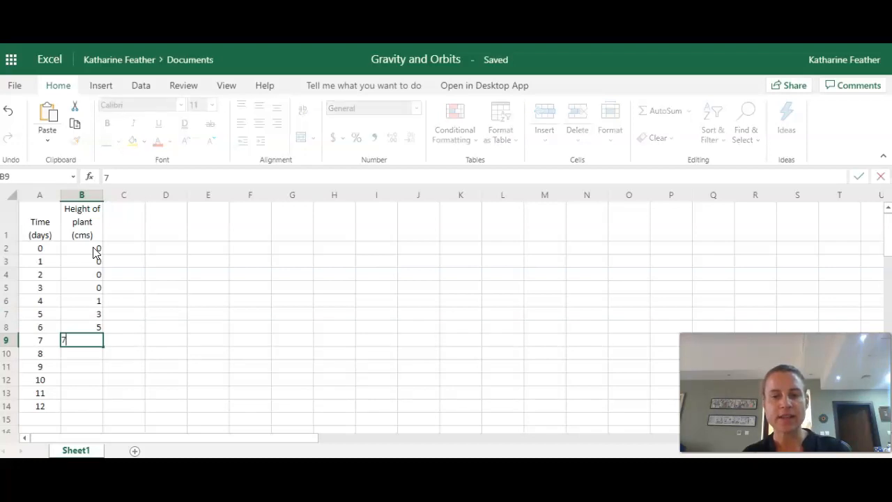
key("Return")
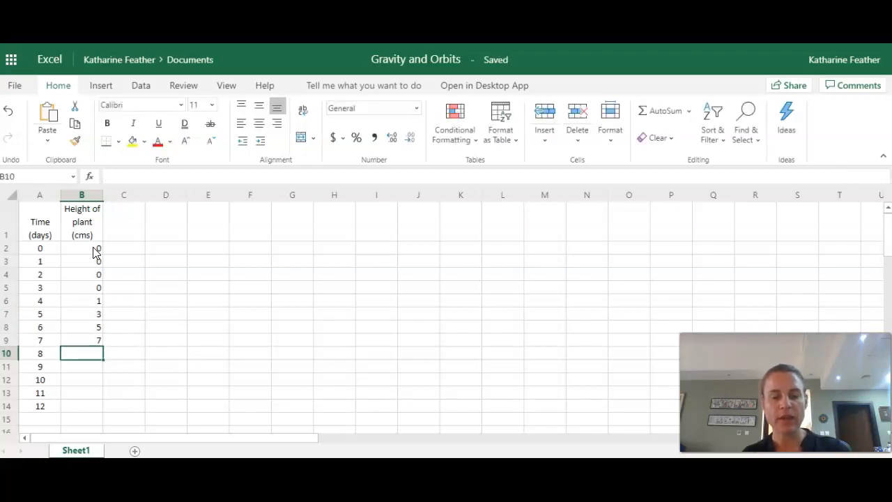
type("9")
key("Return")
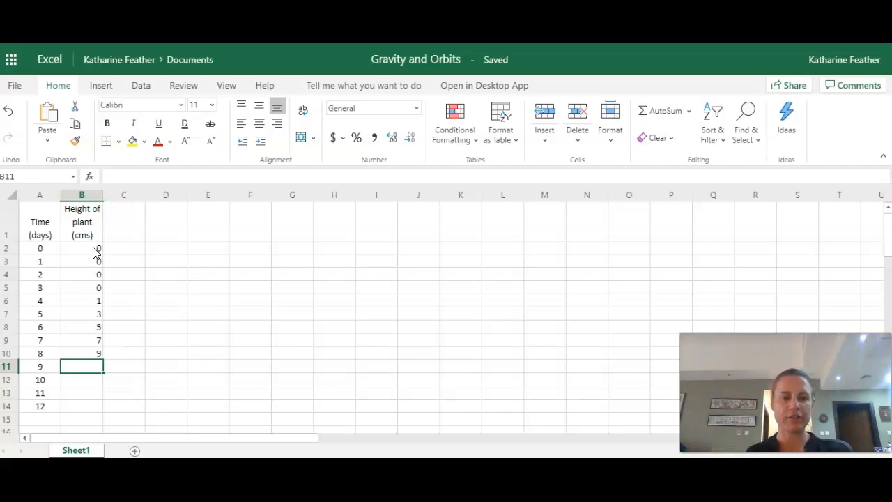
- Enter a plant height of 9 for days 9 to 12 in cells B11 through B14
type("9")
key("Return")
type("9")
key("Return")
type("9")
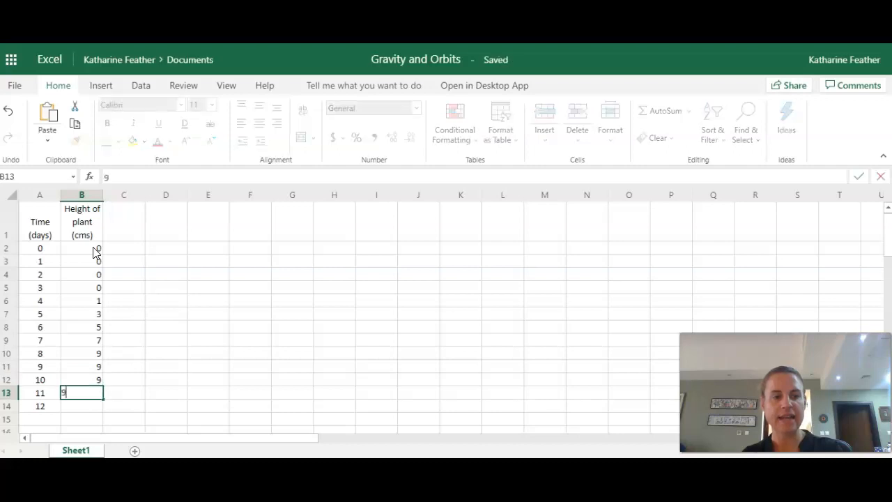
key("Return")
type("9")
key("Return")
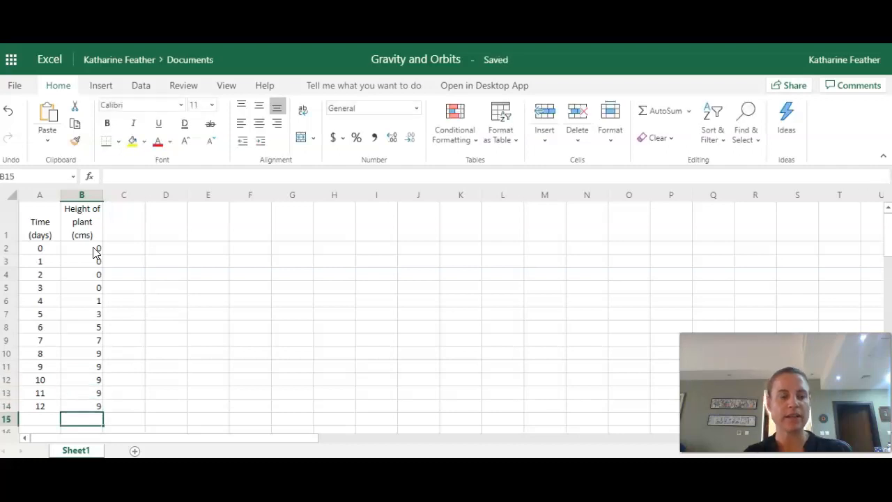
- Center the height values in B2:B14 horizontally
left_click_drag(95, 250, 94, 404)
left_click(259, 122)
left_click(291, 317)
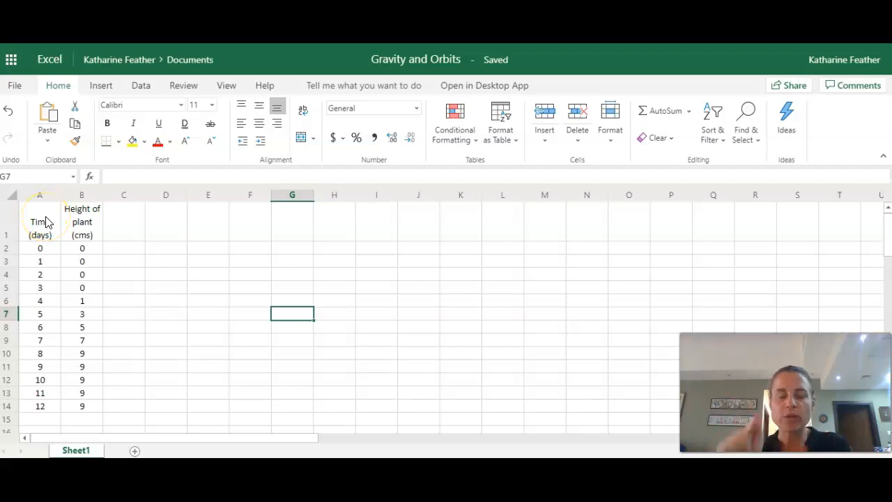
- Apply all borders to the whole data table in A1:B14
left_click_drag(46, 222, 88, 409)
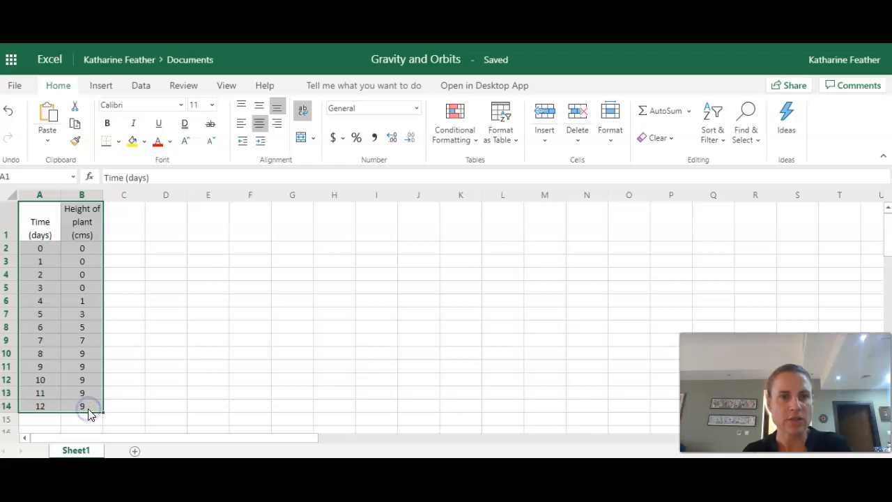
left_click(117, 143)
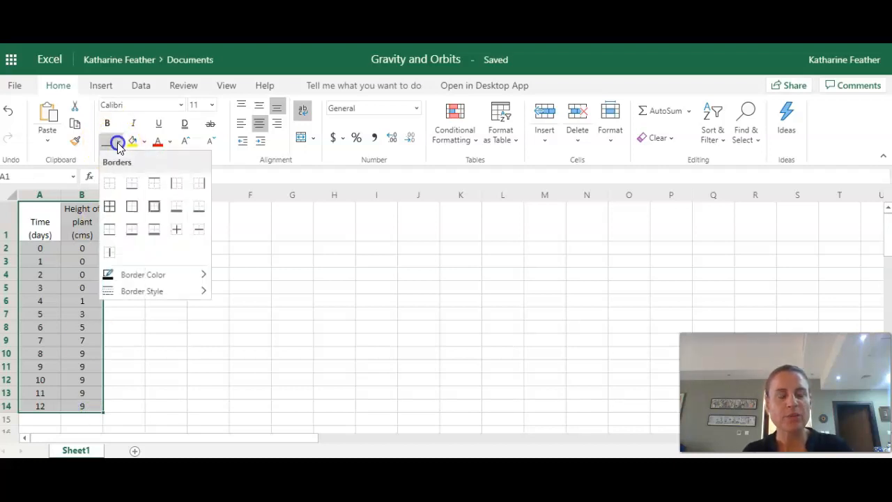
left_click(112, 205)
left_click(123, 322)
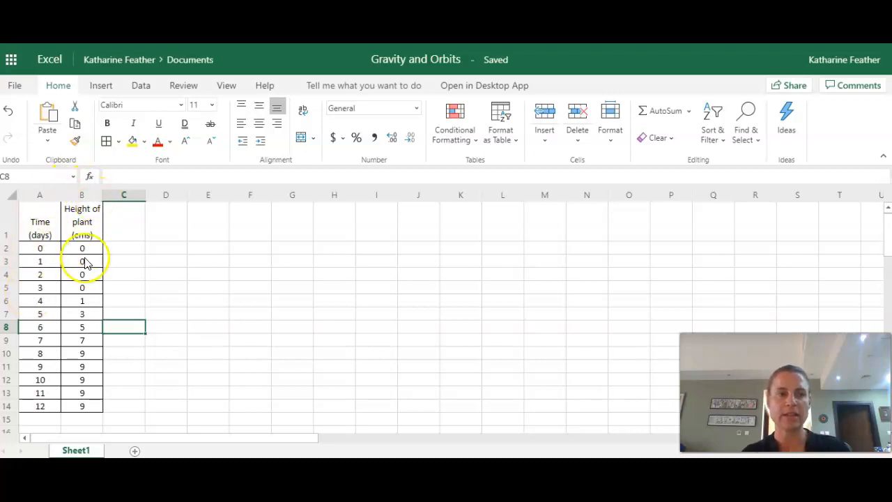
- Insert a Scatter with Smooth Lines and Markers chart from A1:B14 and enlarge it to span about columns E to N, down to row 15
left_click_drag(46, 232, 89, 409)
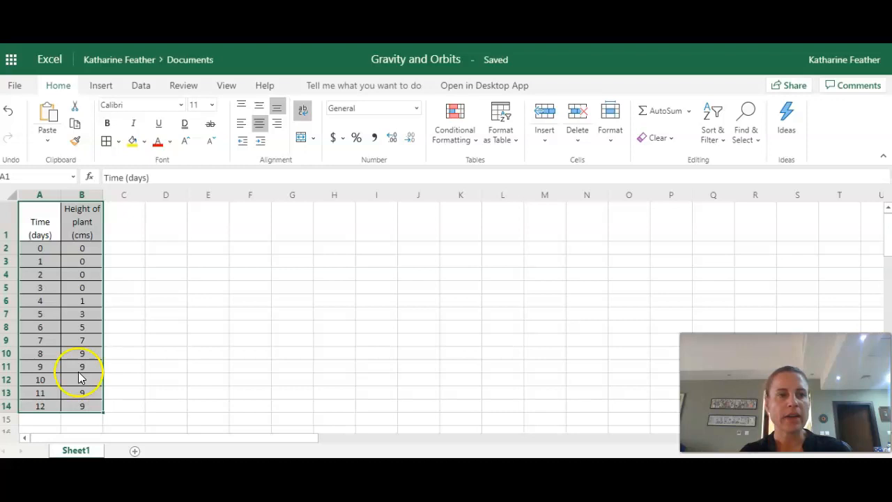
left_click(104, 87)
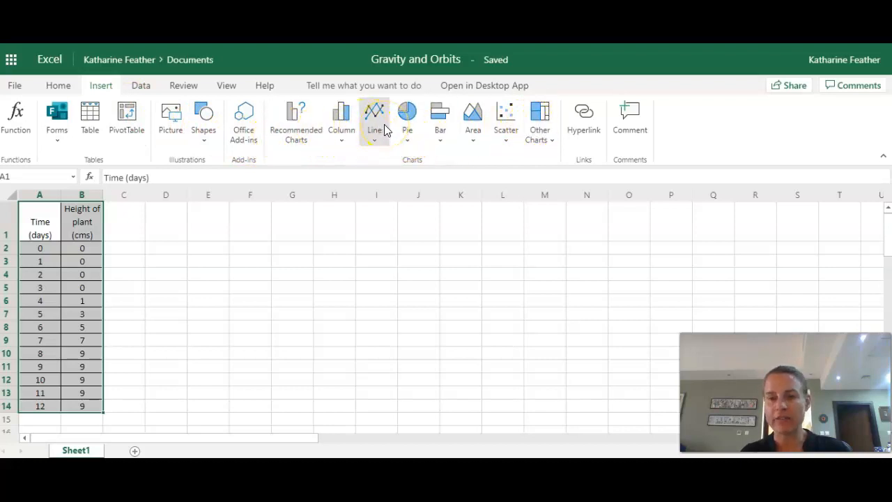
left_click(508, 132)
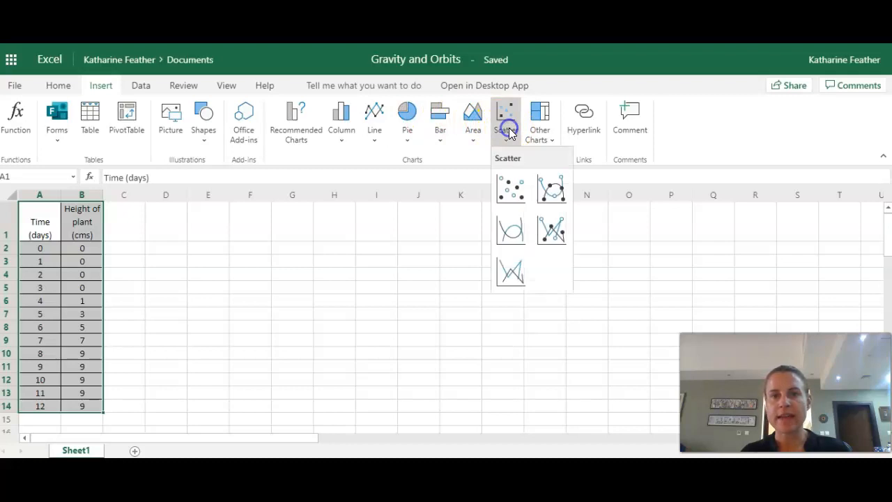
left_click(551, 189)
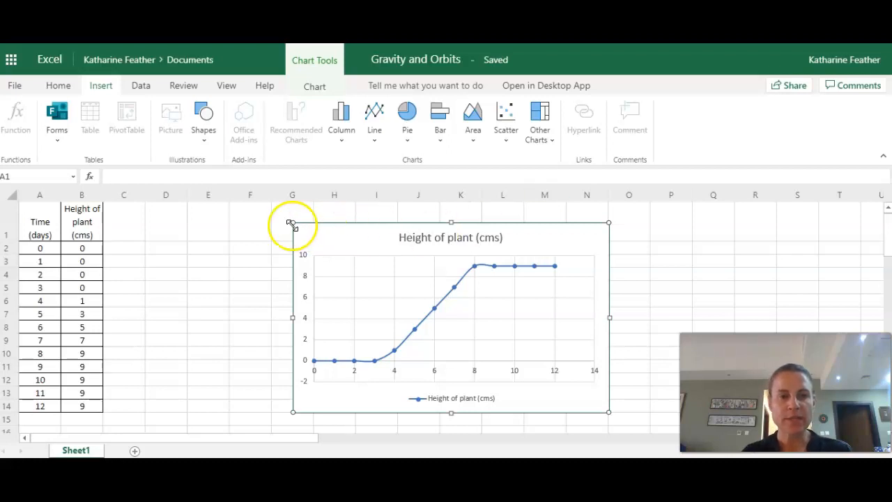
left_click_drag(293, 223, 209, 201)
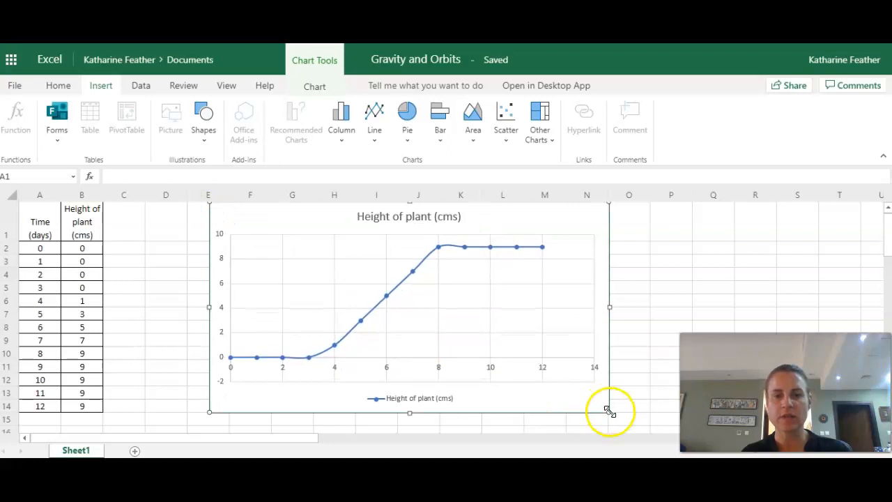
left_click_drag(610, 412, 612, 425)
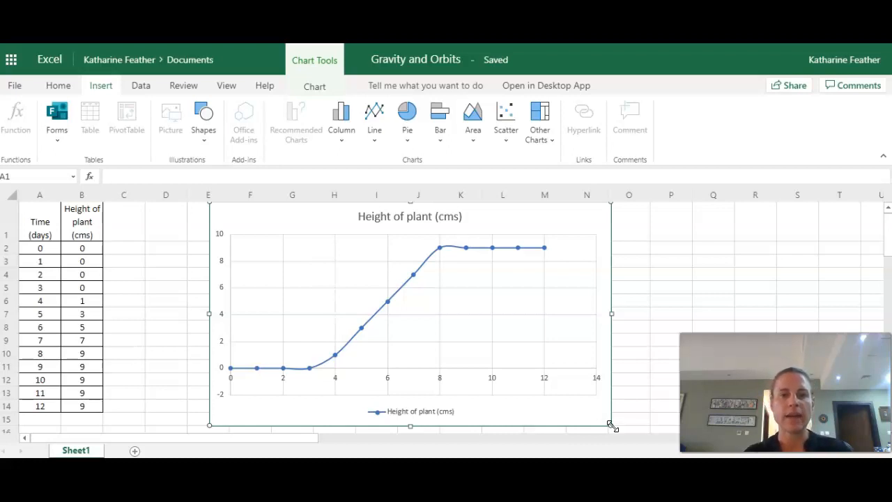
- Change the chart title to "Graph Showing the Growth of a Plant over 12 Days"
left_click(315, 86)
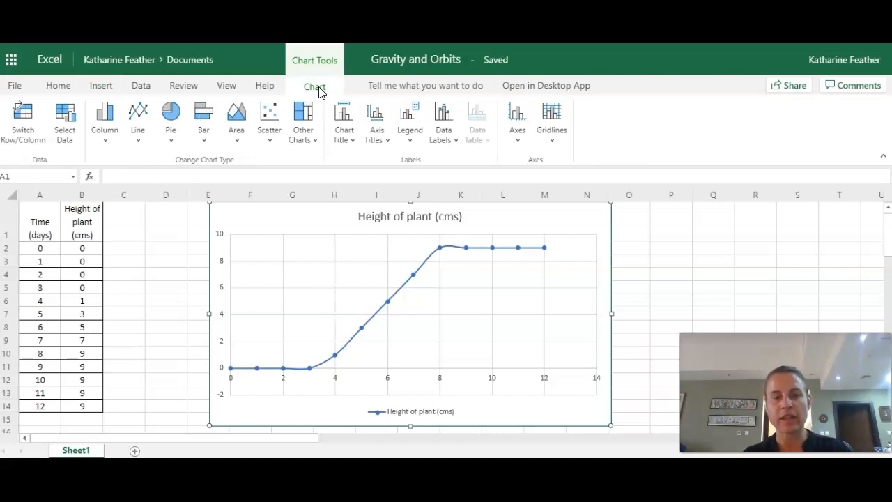
left_click(345, 131)
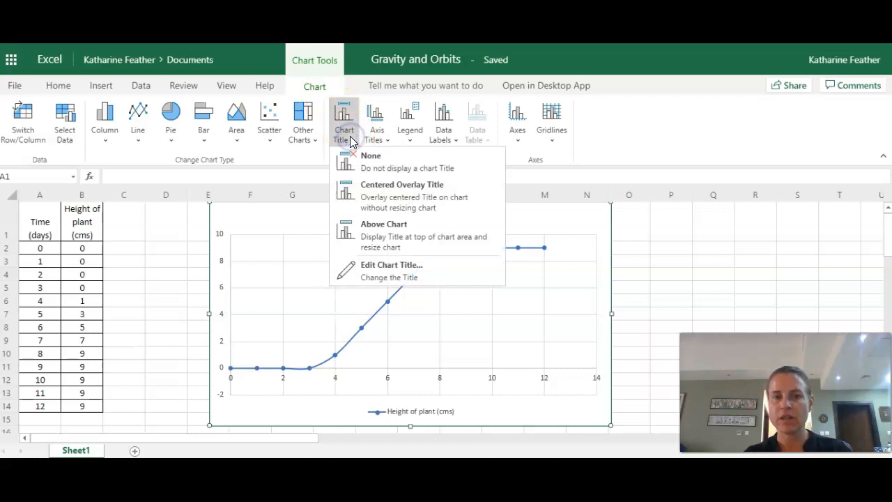
left_click(407, 270)
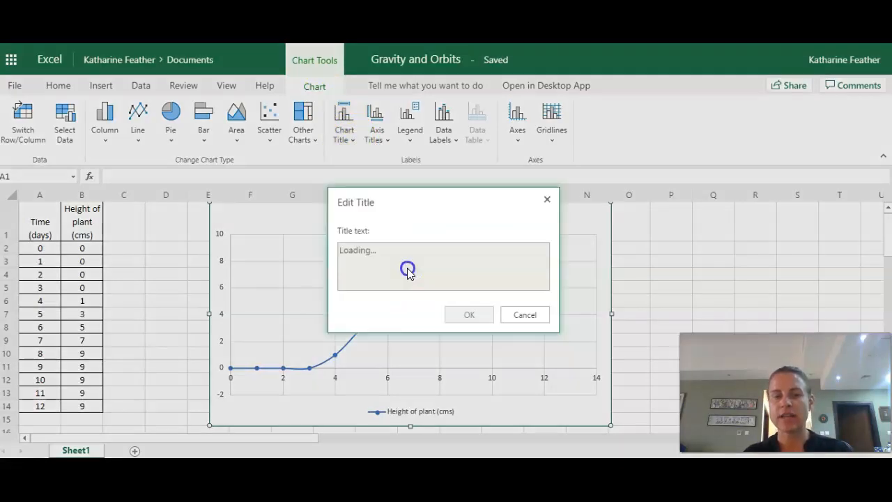
type("Gr")
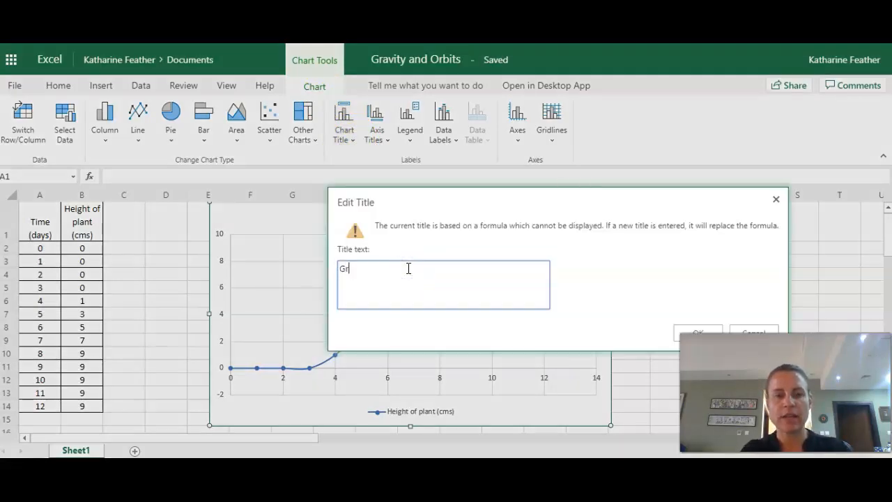
type("aph S")
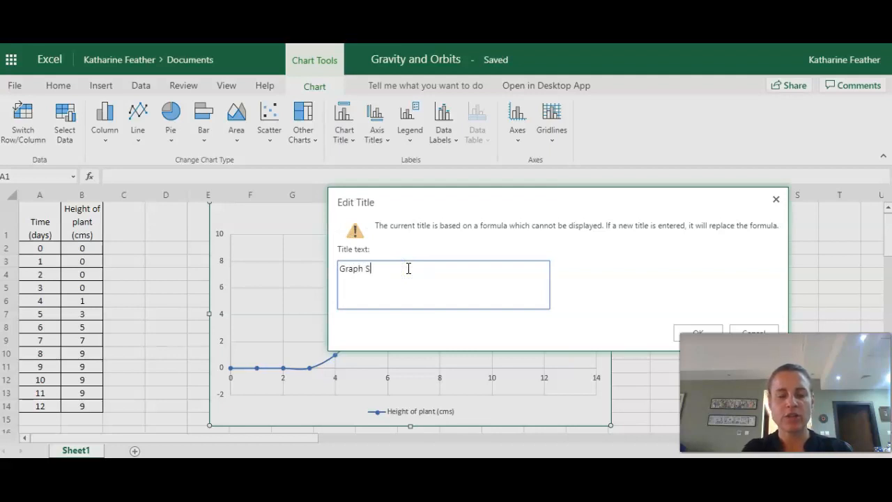
type("howing the")
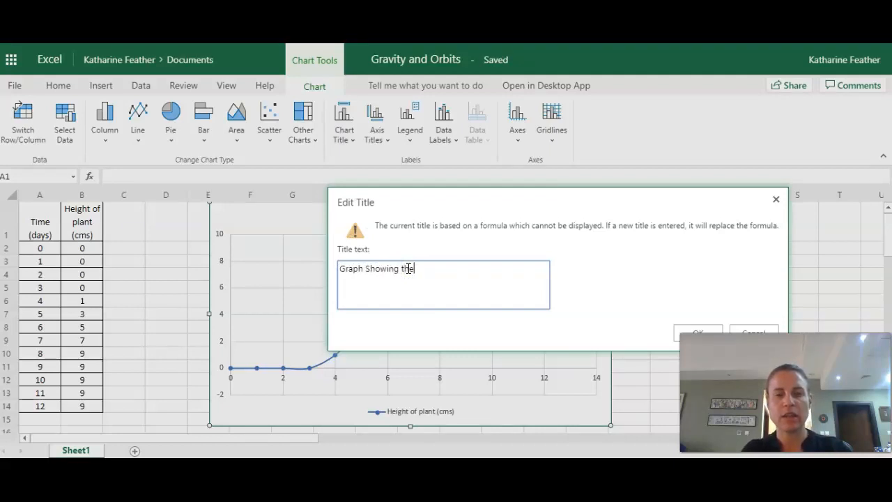
type(" Groth")
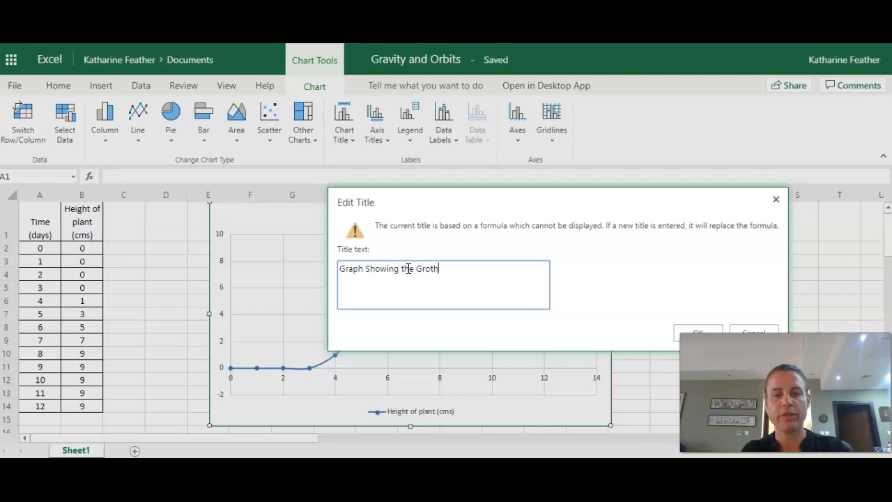
key("BackSpace")
key("BackSpace")
type("wth of ")
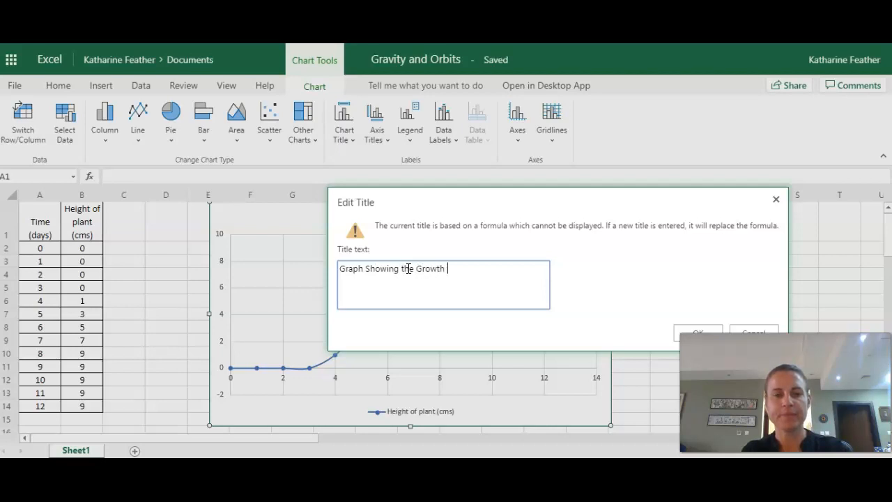
type("a Plant ")
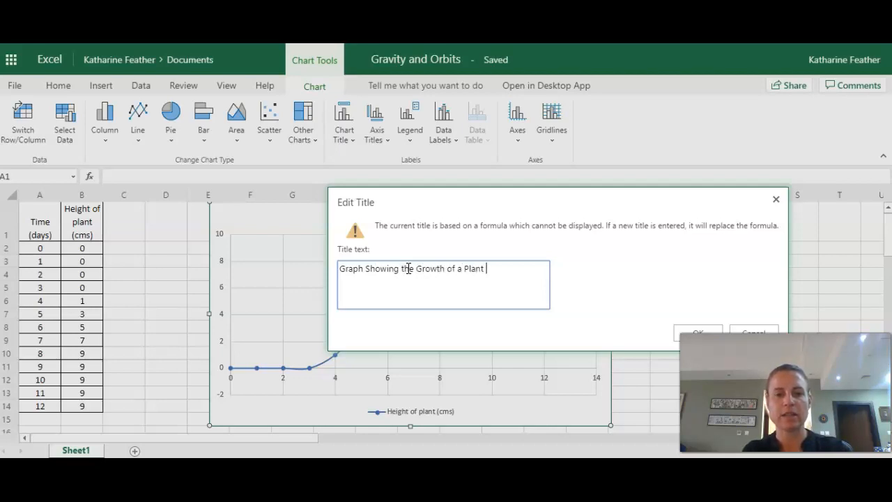
type("over 12 ")
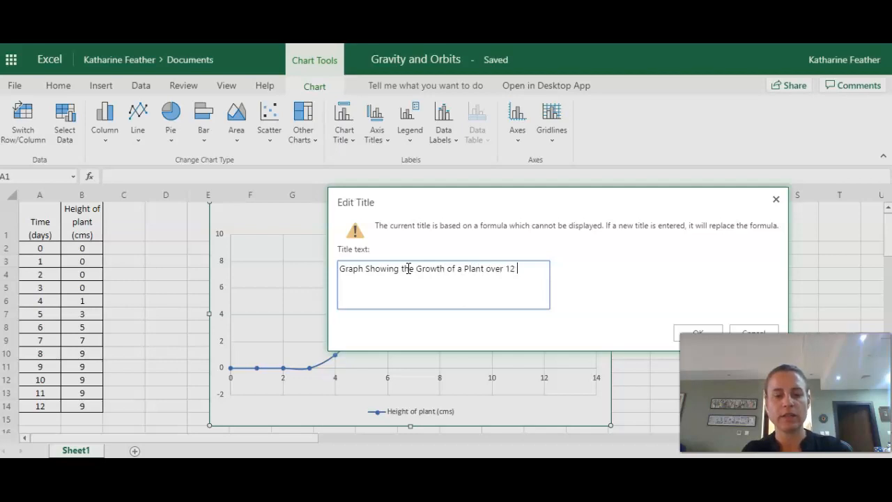
type("Days")
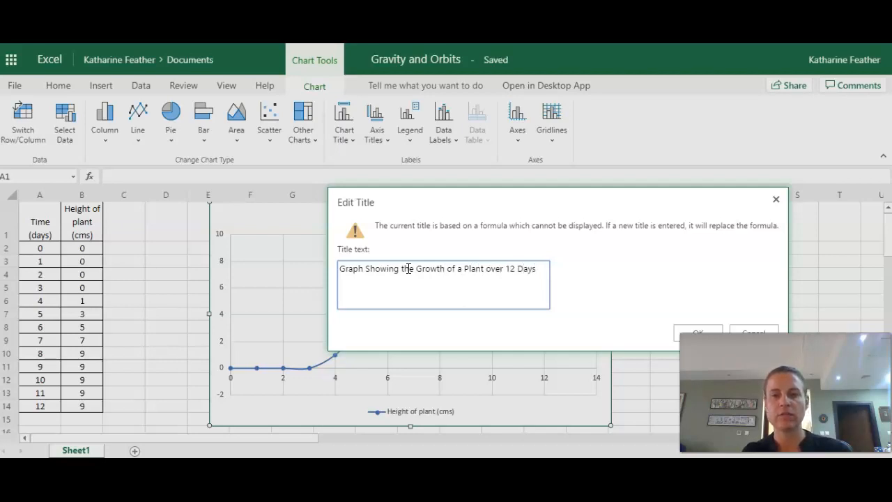
key("Return")
left_click(705, 332)
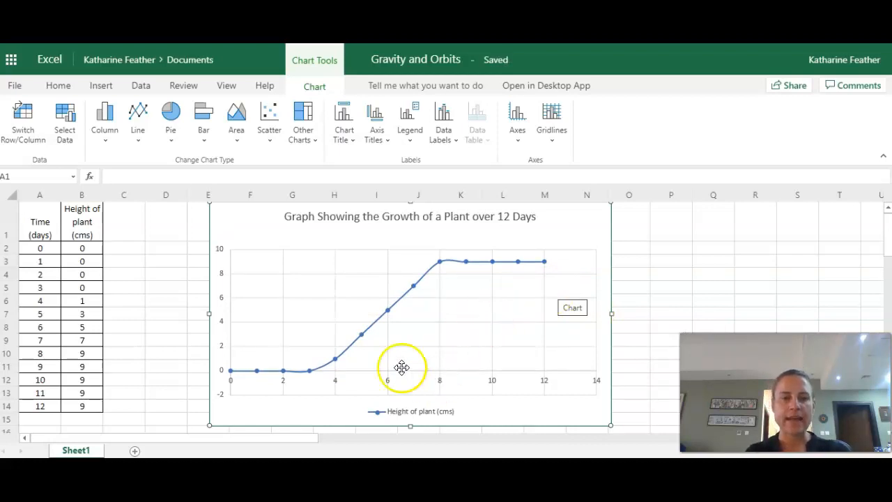
- Add a horizontal axis title below the chart's axis reading "Time (days)"
left_click(378, 124)
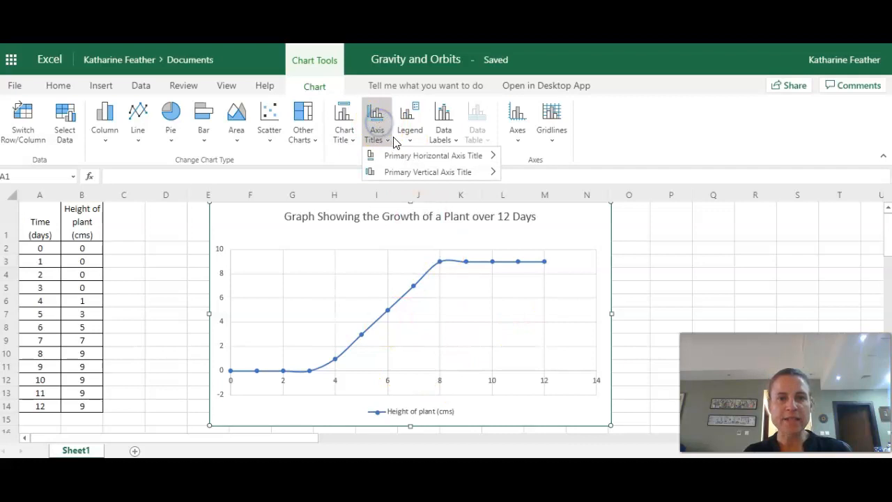
left_click(429, 156)
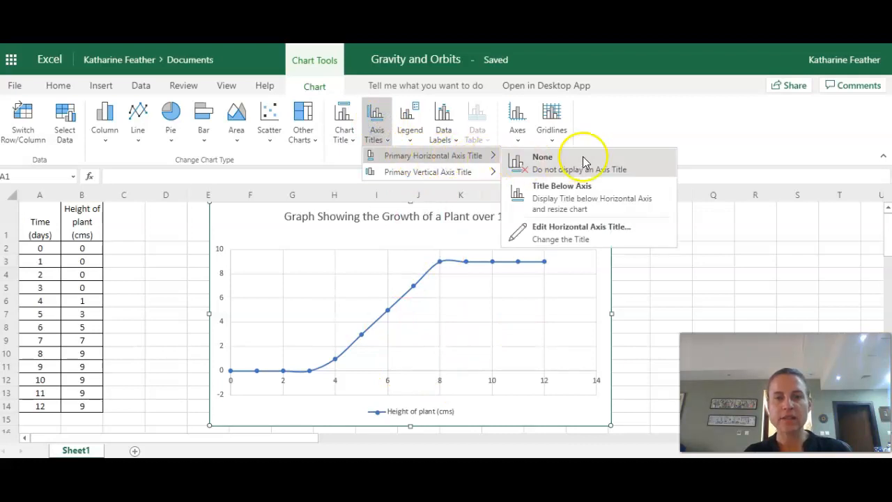
left_click(591, 201)
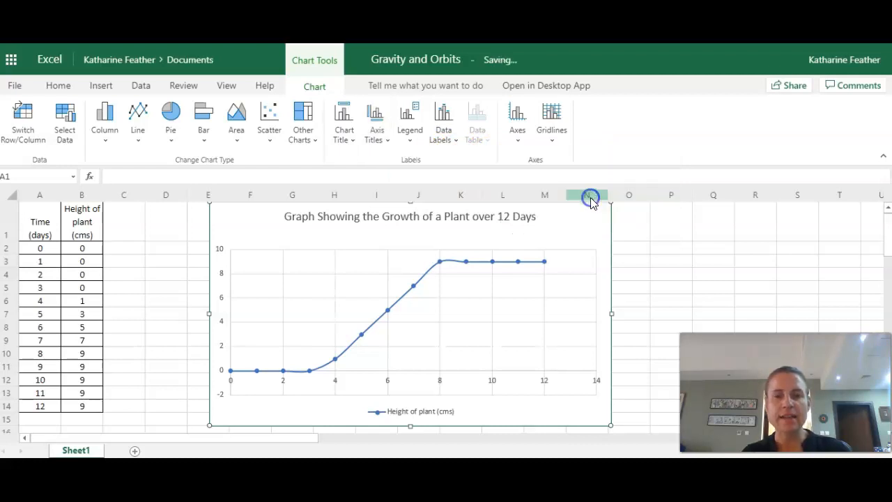
left_click(523, 250)
type("Time")
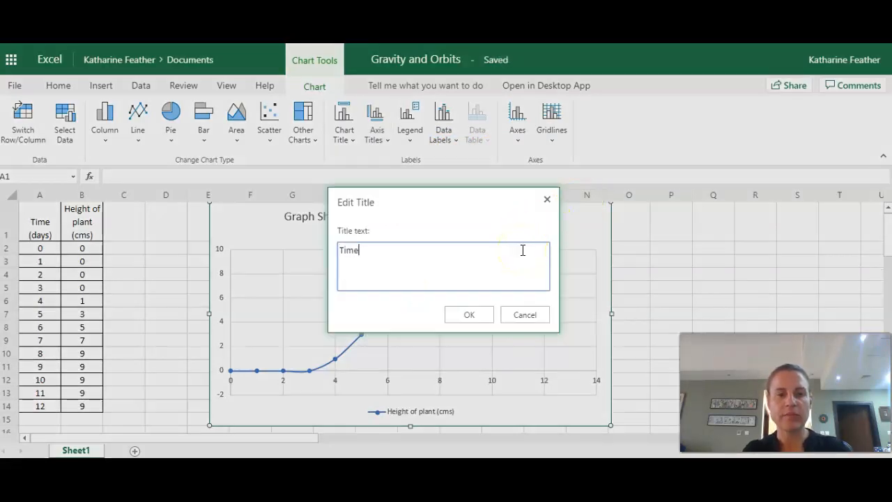
type(" (days)")
left_click(469, 314)
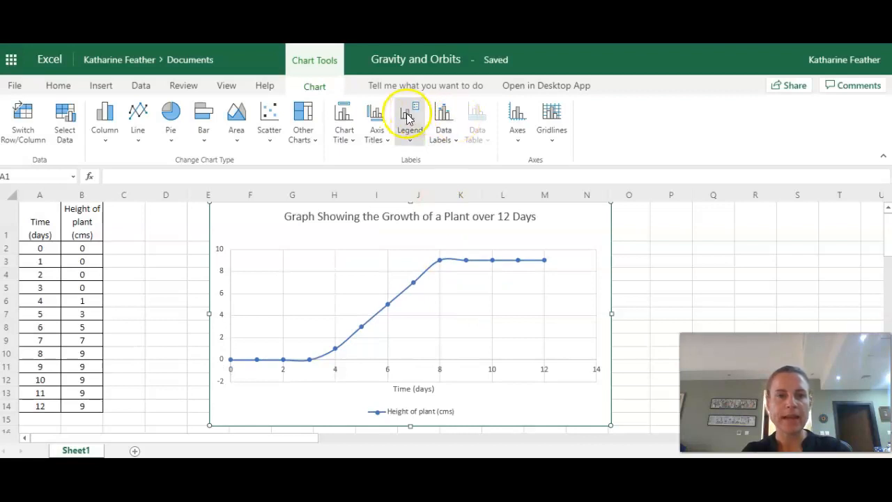
- Add a rotated vertical axis title to the chart reading "Height of Plant (cms)"
left_click(380, 122)
mouse_move(428, 172)
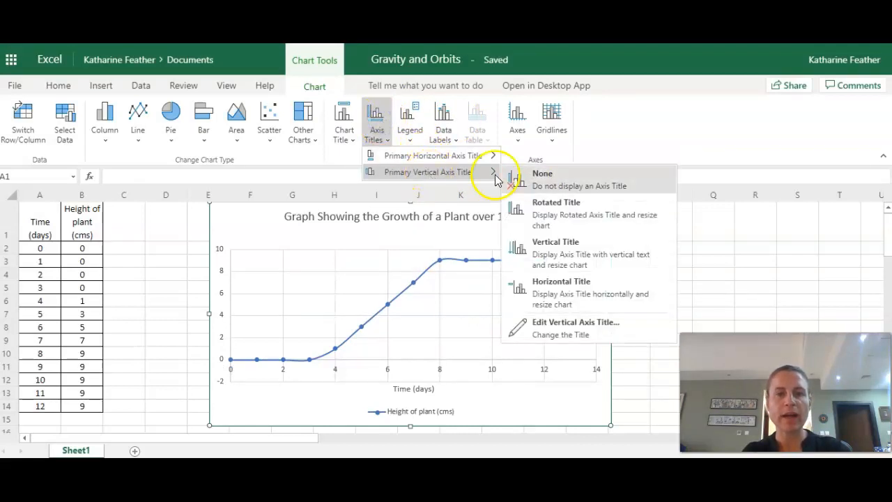
left_click(575, 218)
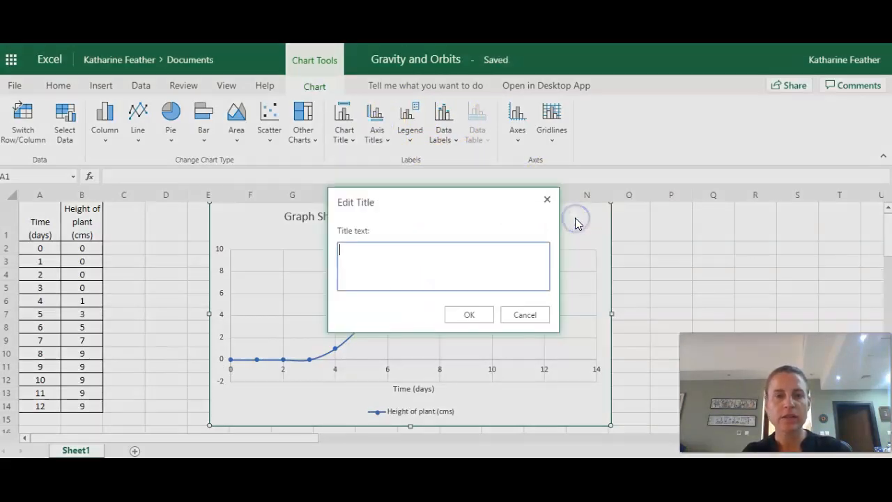
type("H")
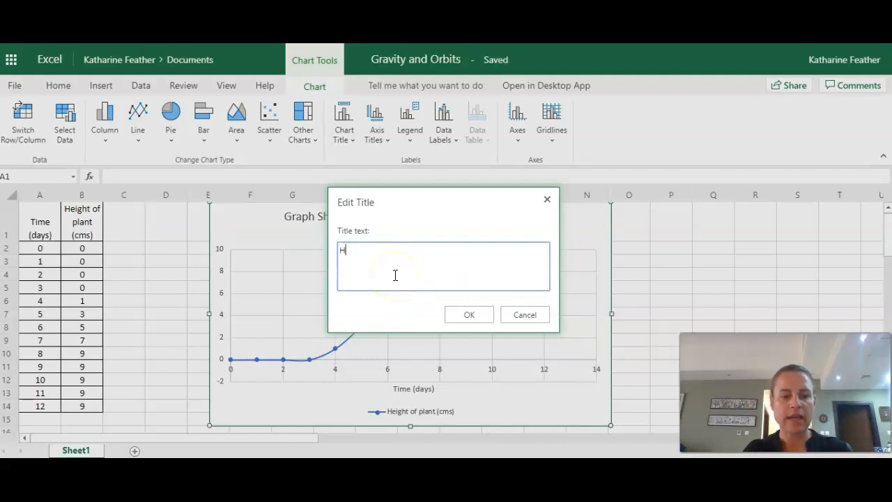
type("eight of ")
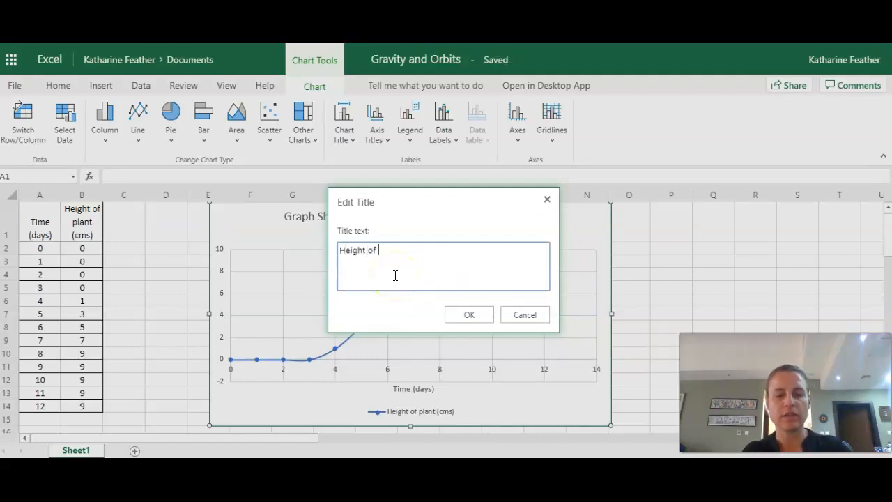
type("Plant (")
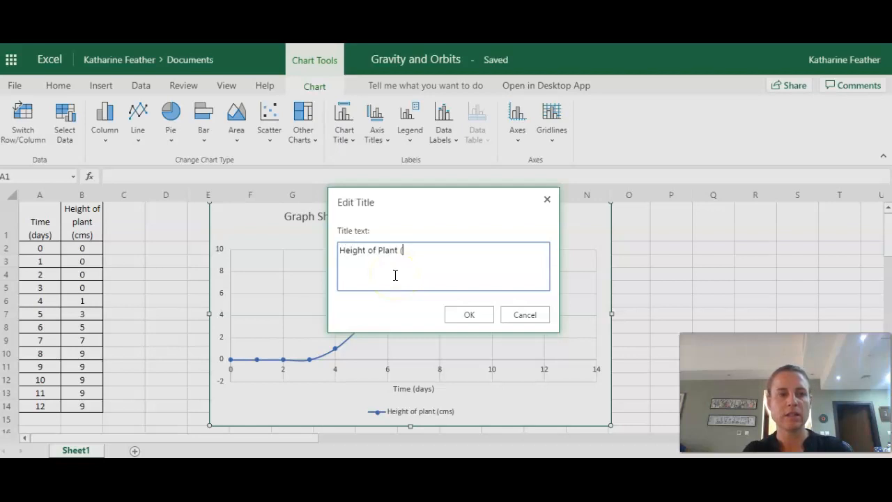
type("cms)")
left_click(470, 314)
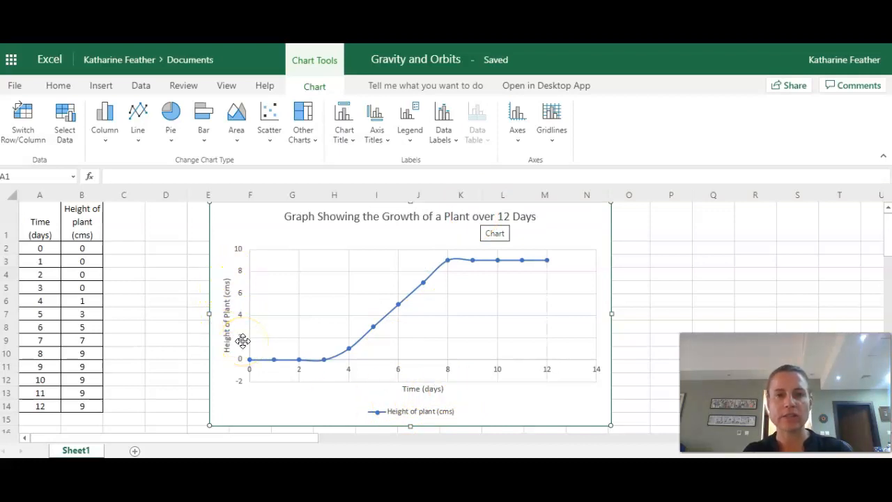
left_click(149, 243)
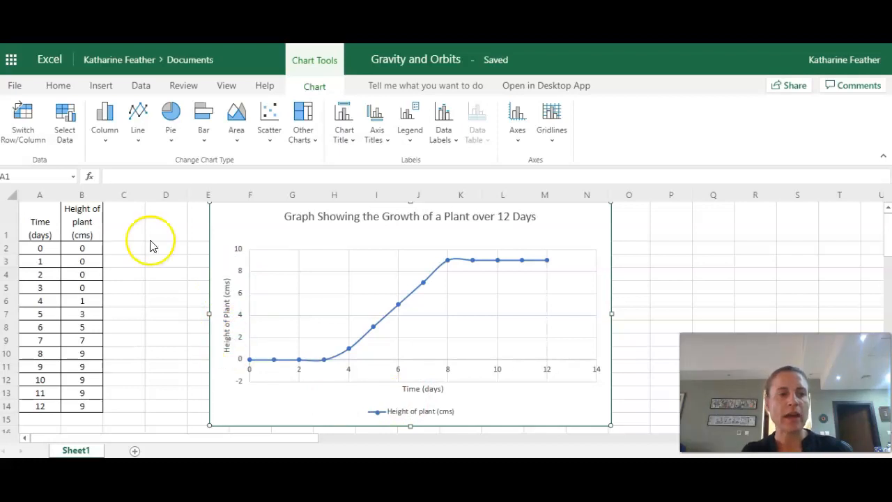